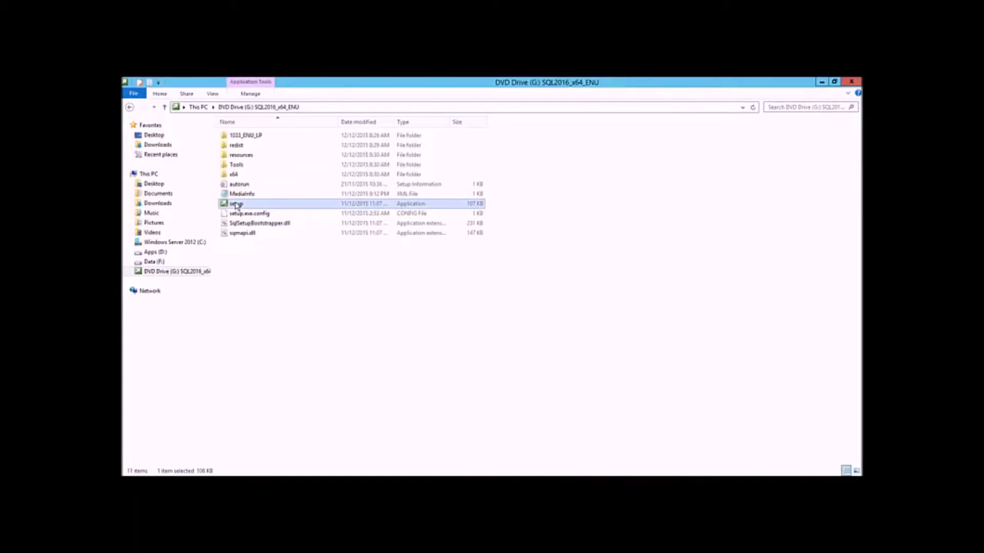
Run setup from the SQL Server 2016 DVD and start a new stand-alone installation.
click(236, 205)
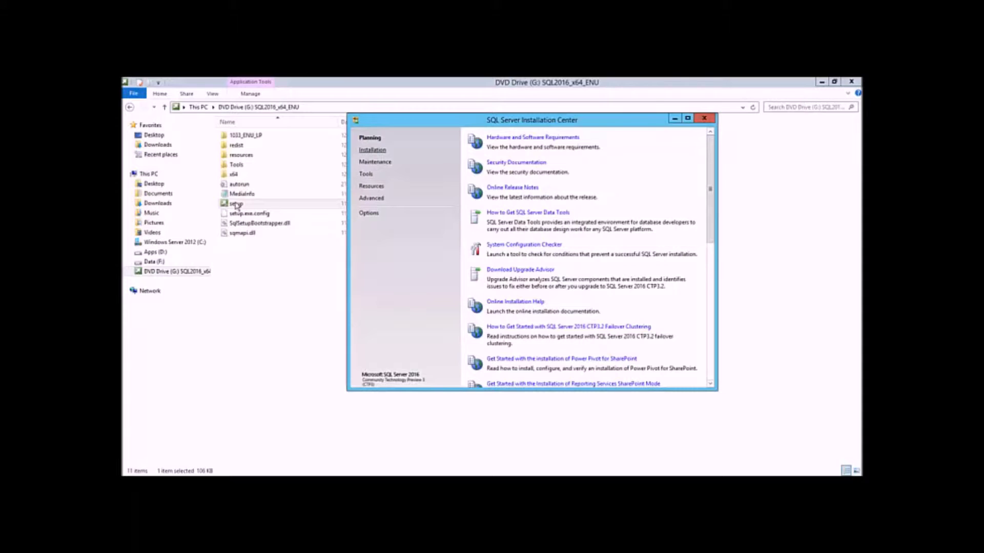
click(372, 150)
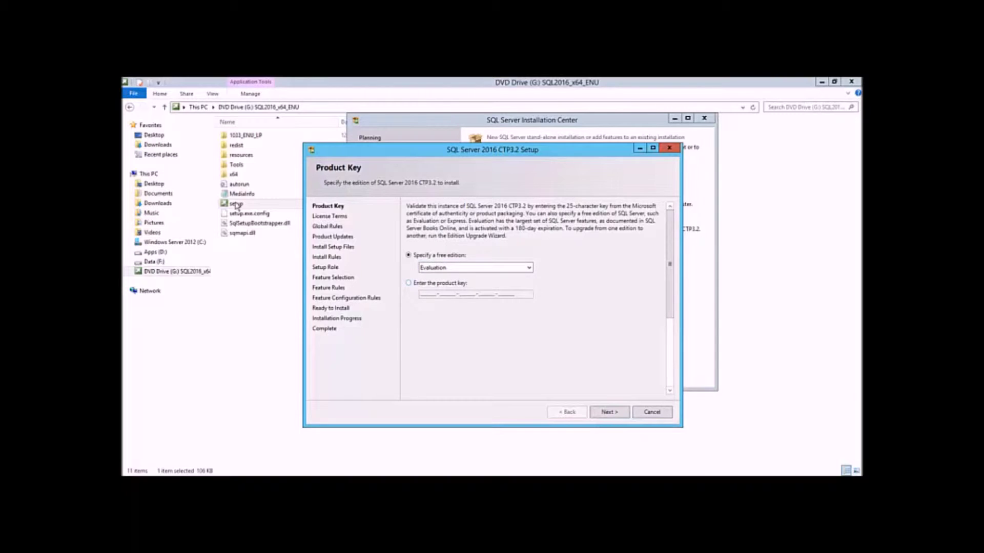
key(alt+Down)
key(Down)
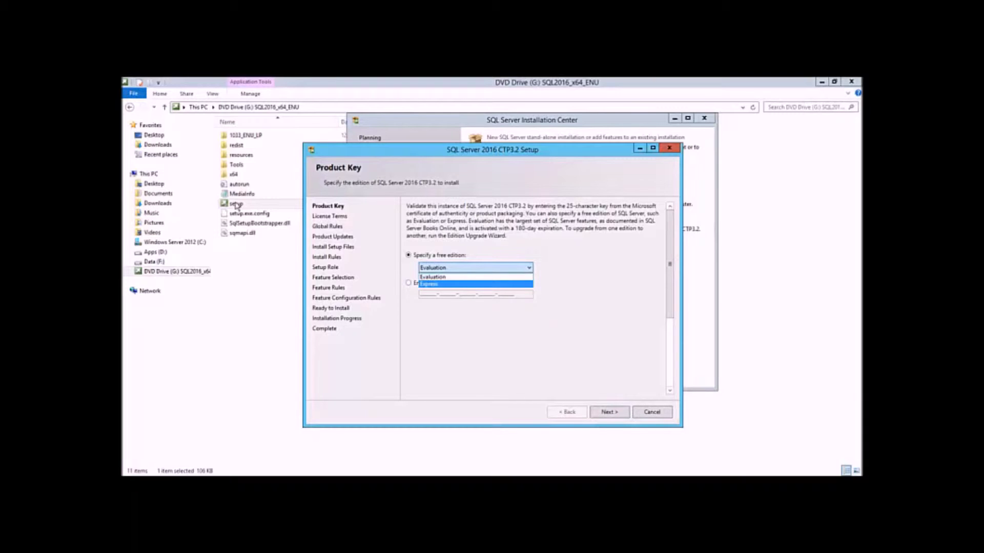
key(Return)
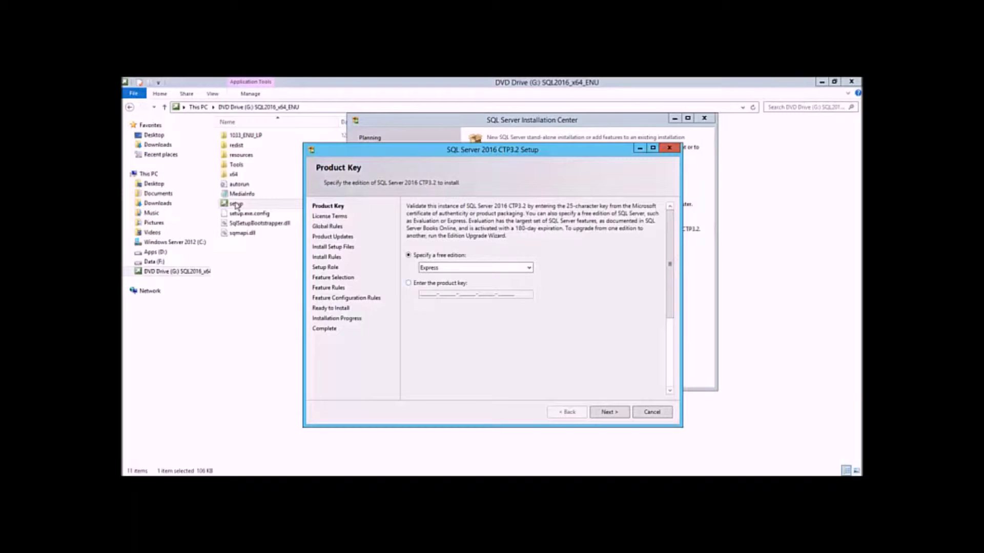
key(alt+Down)
key(Up)
key(Return)
Specify Express as the free edition and continue to the license terms.
key(alt+Down)
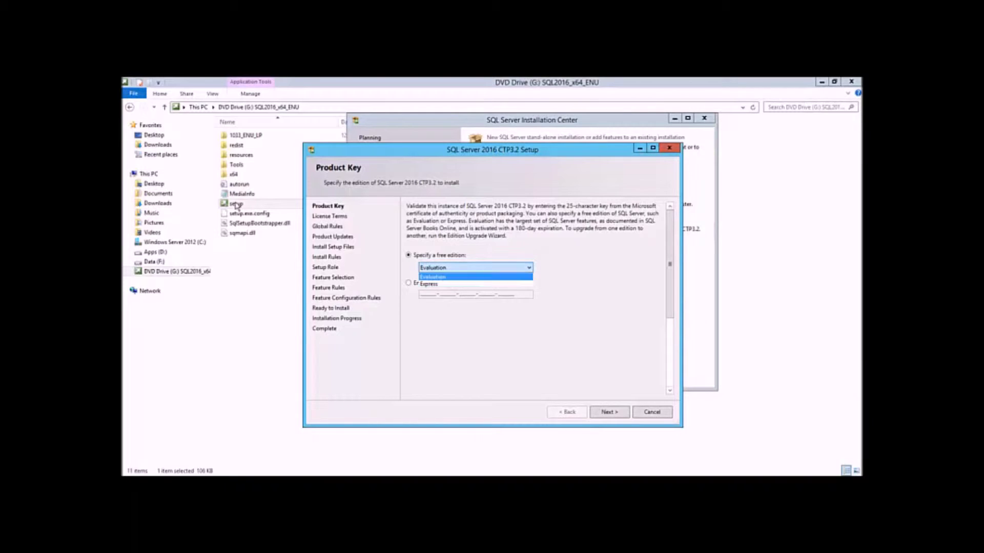
key(Down)
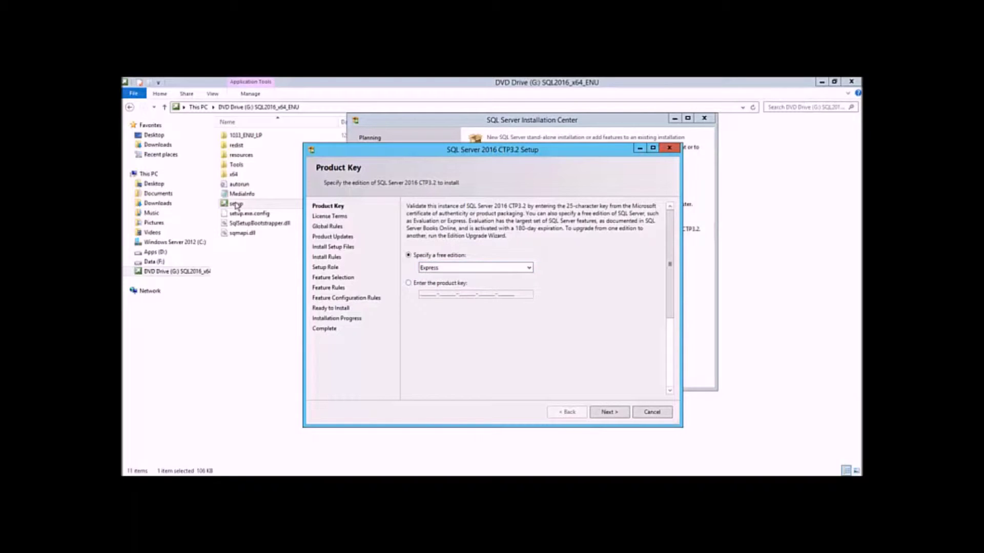
key(Return)
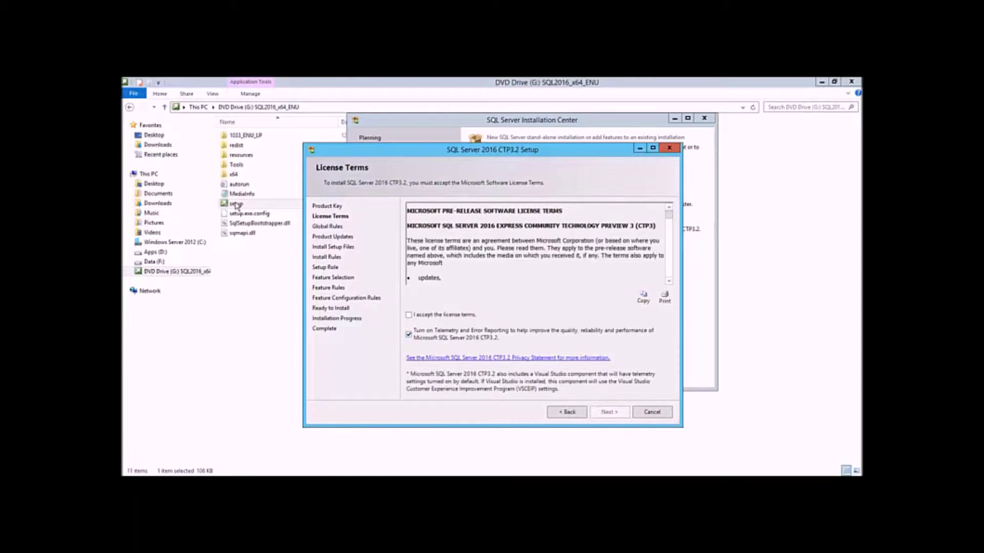
Accept the license terms with Telemetry and Error Reporting turned off, and proceed to the setup checks.
key(space)
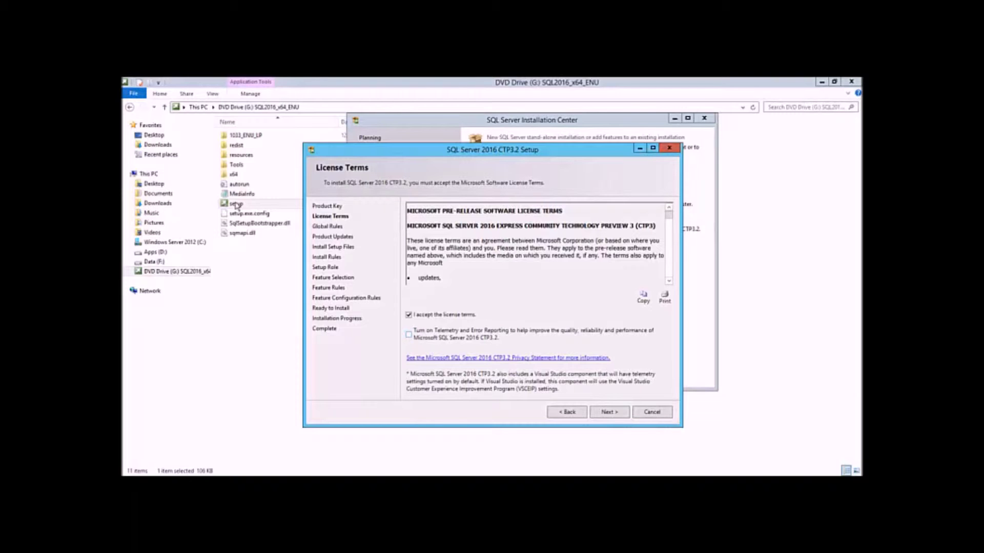
key(Return)
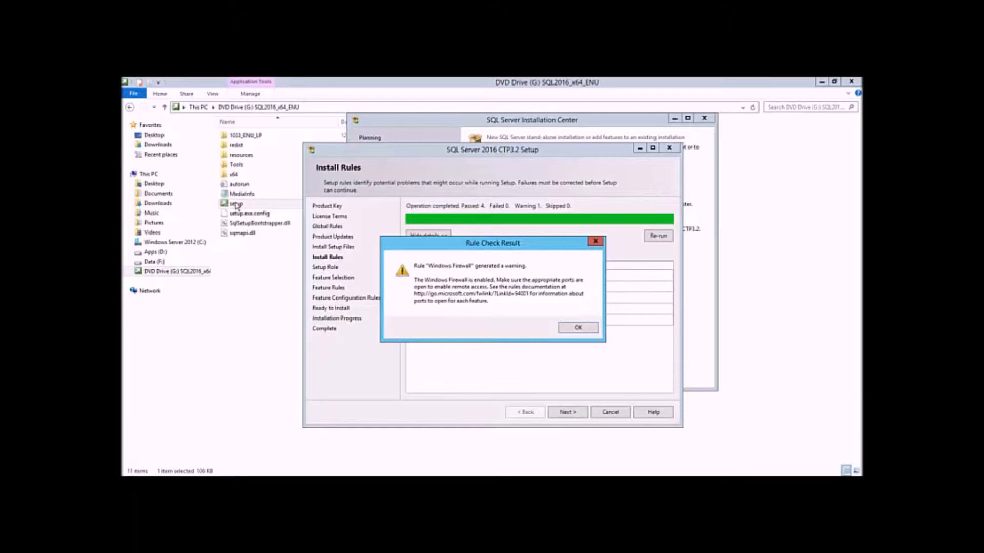
Close the Windows Firewall rule result and proceed with SQL Server Feature Installation as the setup role.
key(Return)
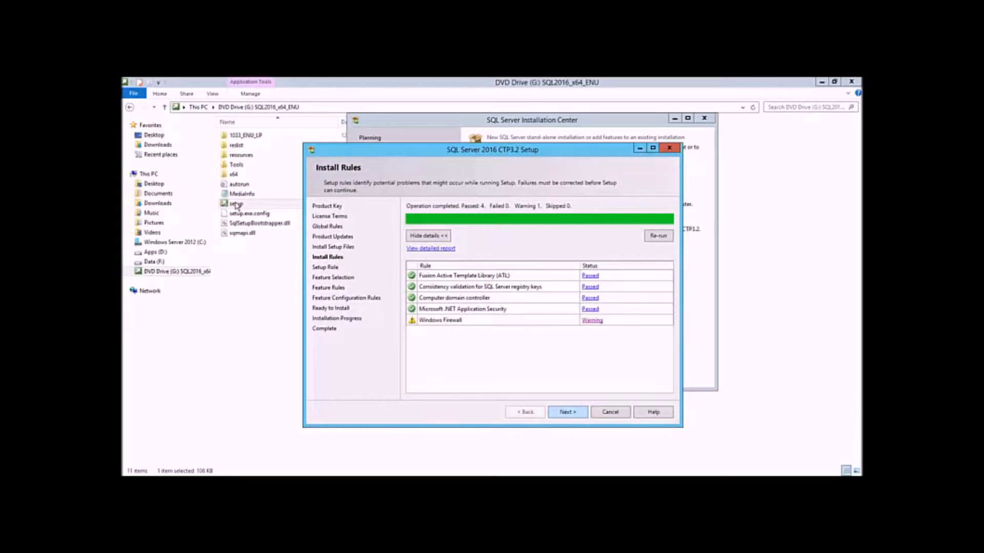
key(Return)
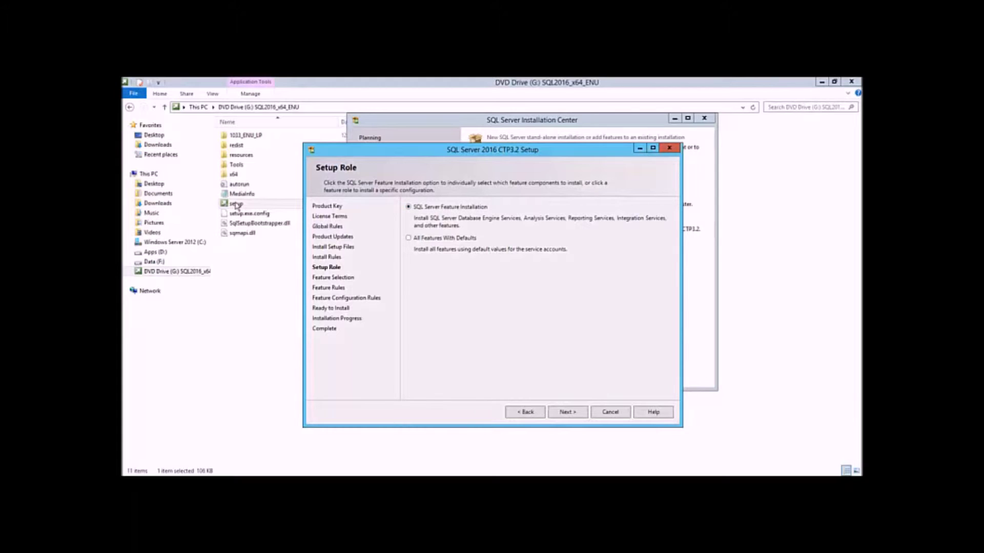
key(Return)
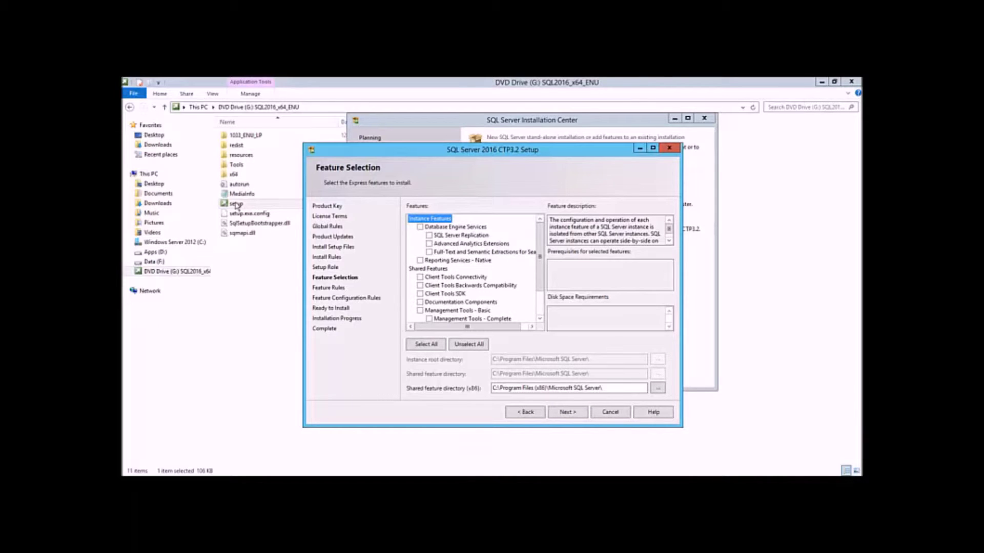
Select Database Engine Services, the Client Tools components, Documentation Components and Management Tools - Complete, and review the remaining instance features' descriptions.
click(420, 227)
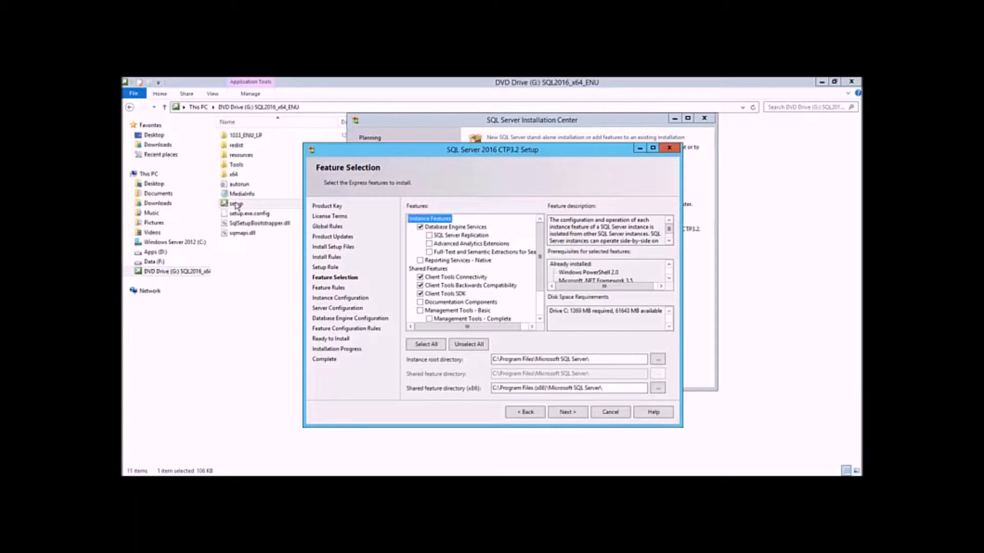
scroll(236, 206, down, 2)
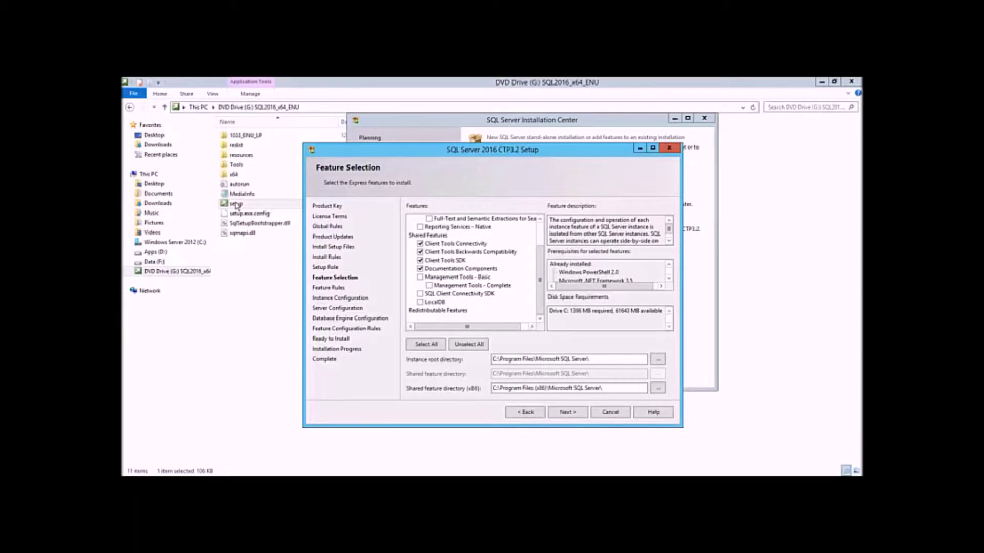
key(space)
key(Home)
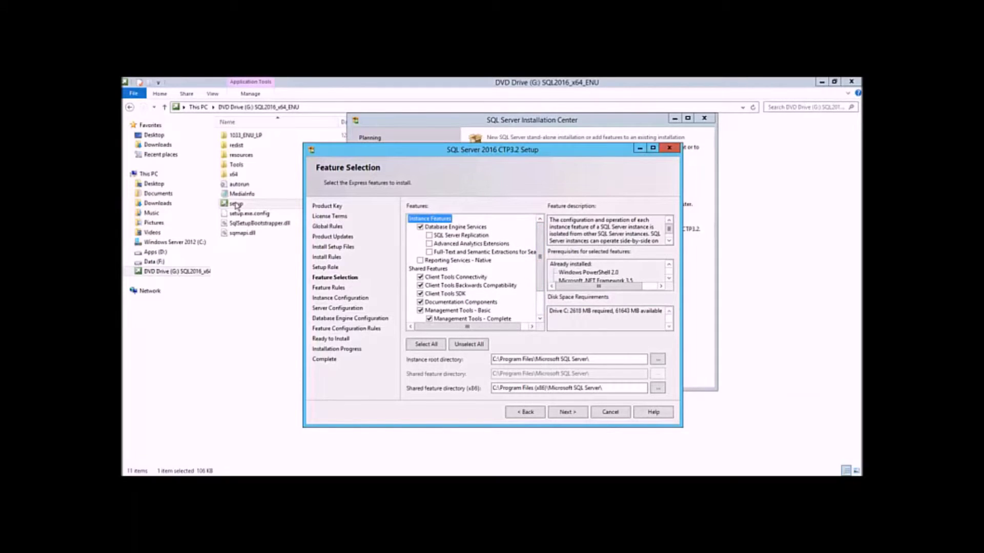
key(Down)
key(Down)
key(Down)
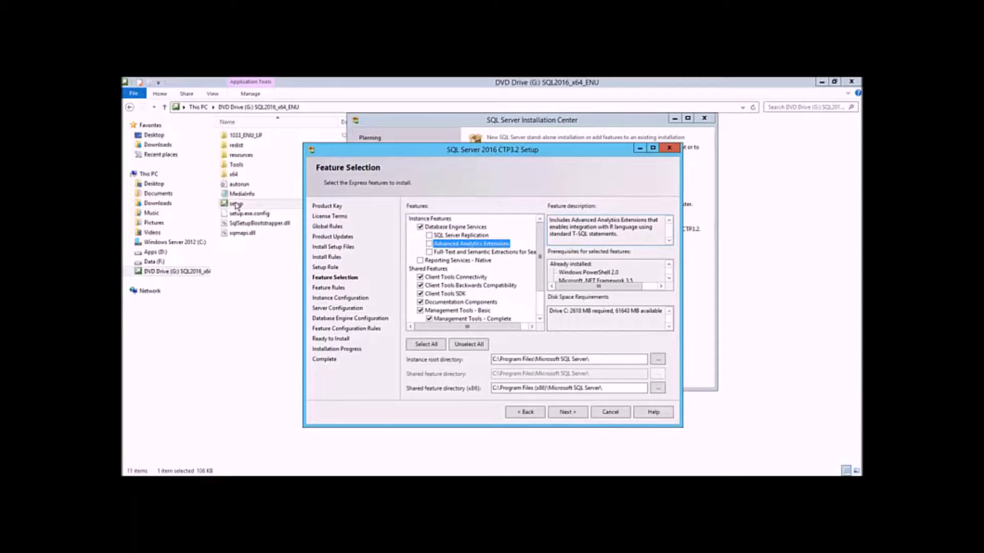
key(Down)
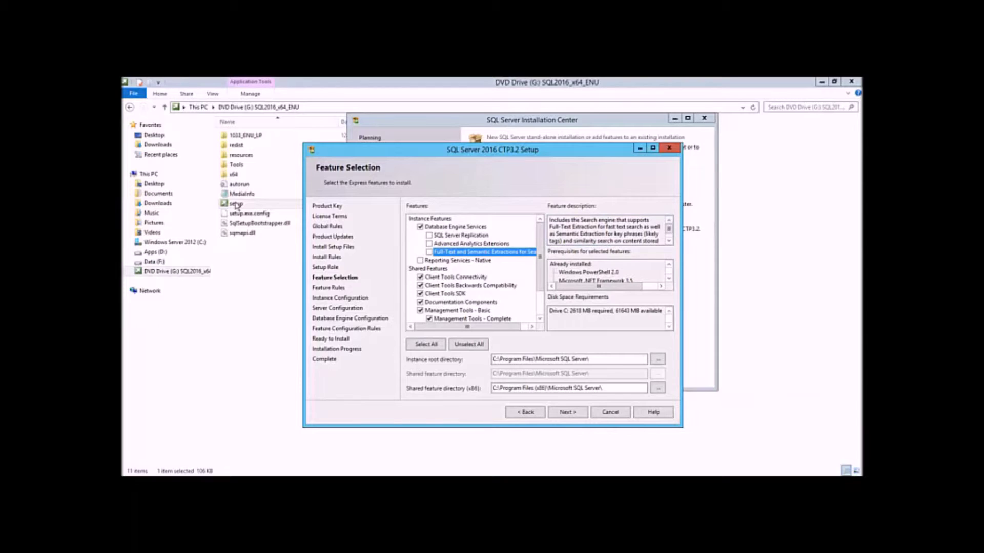
key(Down)
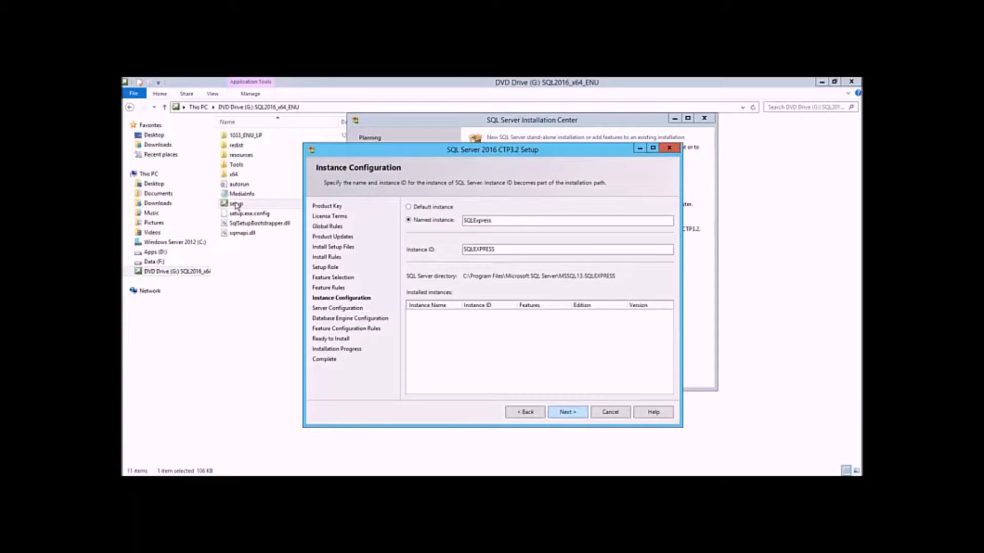
Keep the named instance SQLExpress and accept the default service accounts and collation after reviewing them.
key(Return)
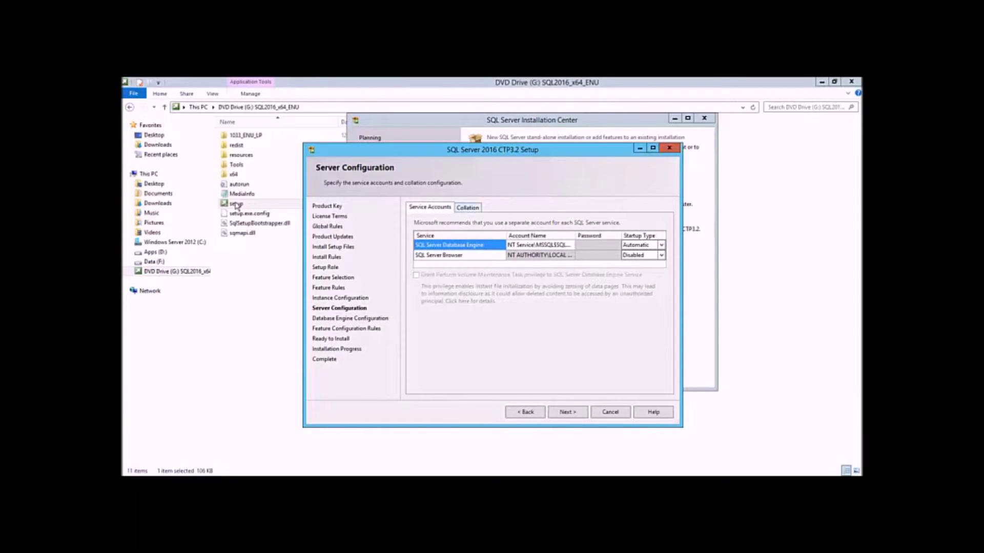
key(ctrl+Tab)
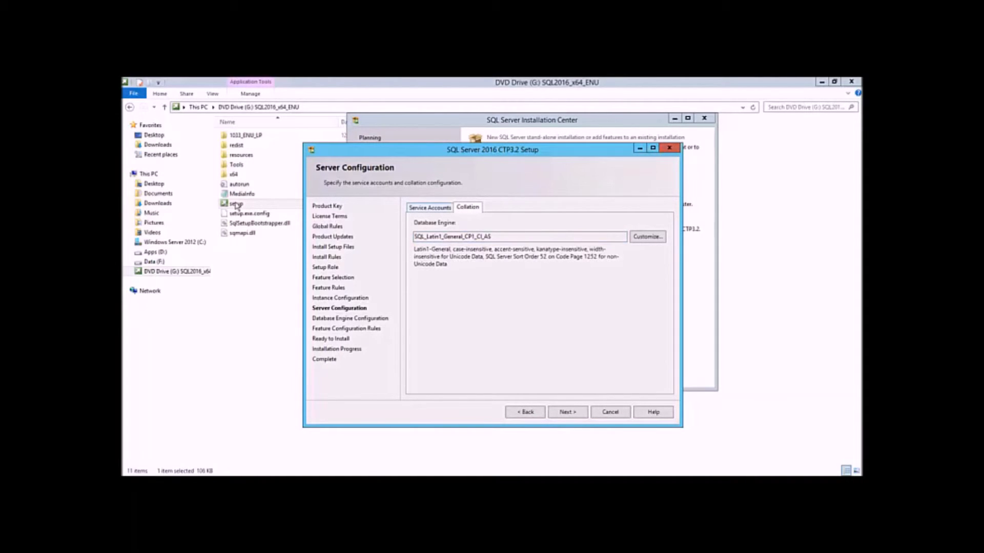
key(ctrl+shift+Tab)
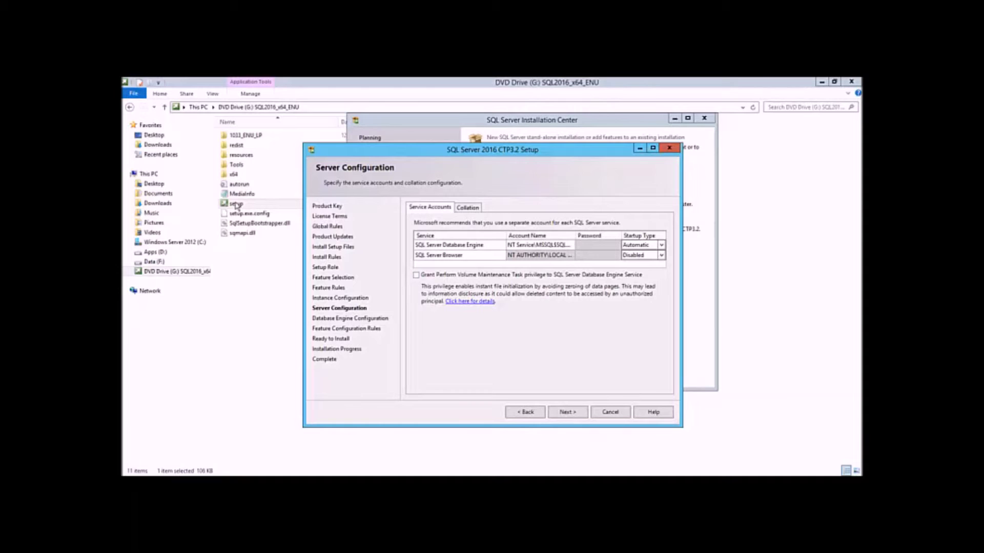
key(Return)
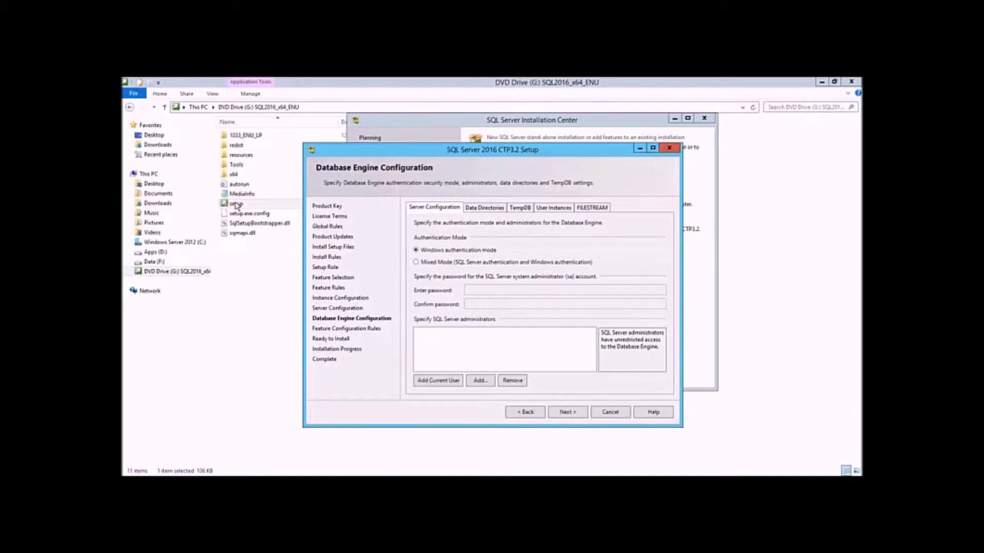
Choose Mixed Mode authentication, then enter and confirm the password for the sa account.
key(alt+m)
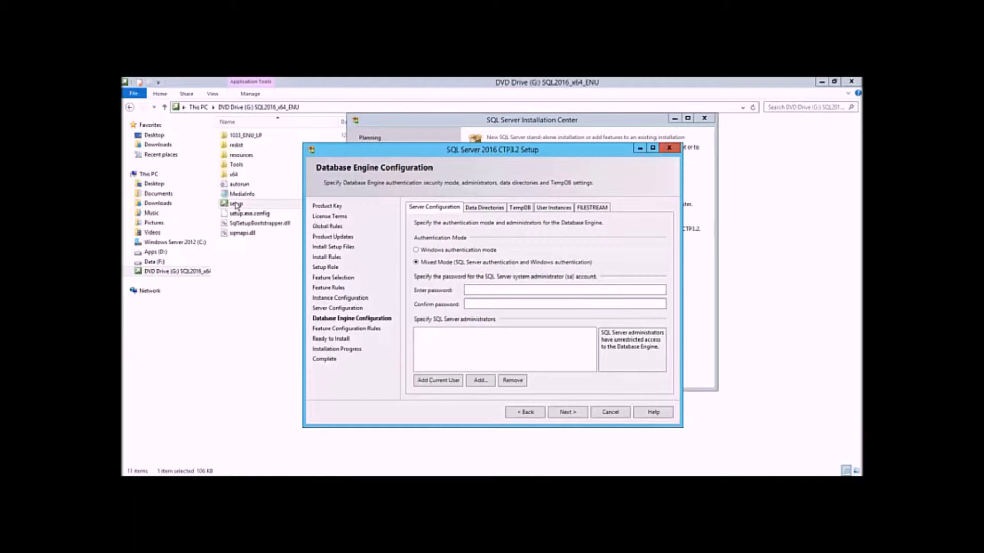
key(Tab)
key(shift+Tab)
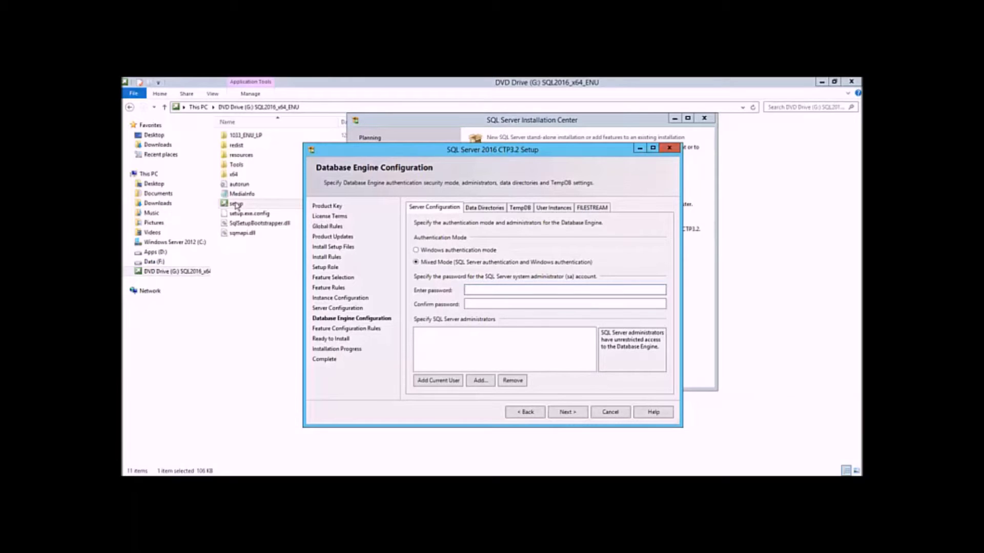
text(•••••••••)
key(Tab)
text(••)
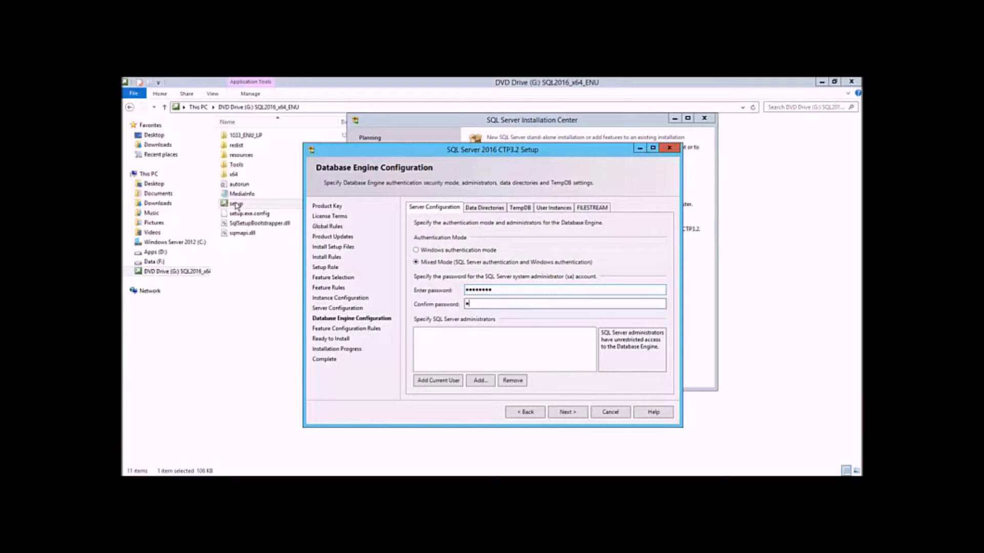
text(•••••••)
key(BackSpace)
key(BackSpace)
key(BackSpace)
key(BackSpace)
key(BackSpace)
key(BackSpace)
key(BackSpace)
key(BackSpace)
key(BackSpace)
text(•••••••••)
Add the current user as a SQL Server administrator.
key(Tab)
key(space)
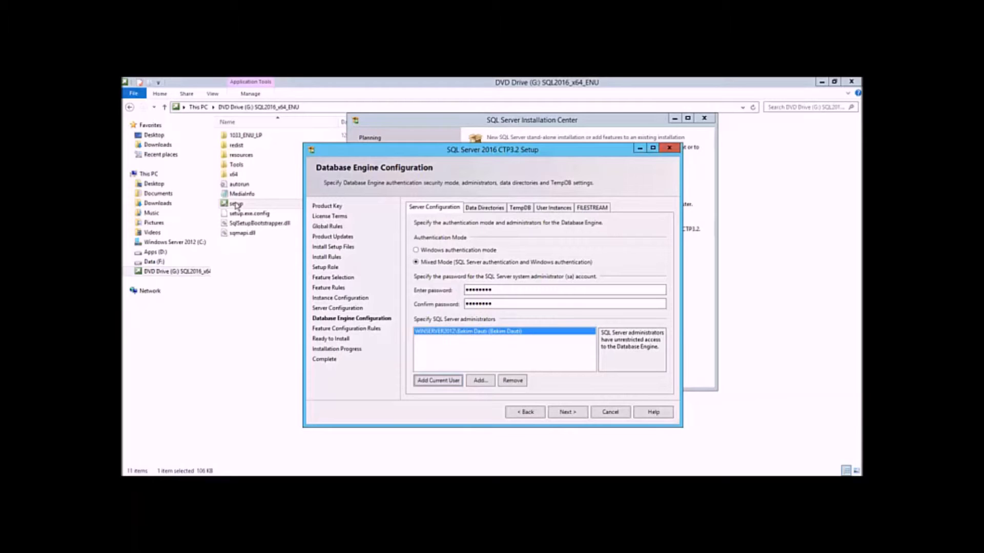
Browse for the database engine's data root directory and expand the Apps (D:) drive.
key(Tab)
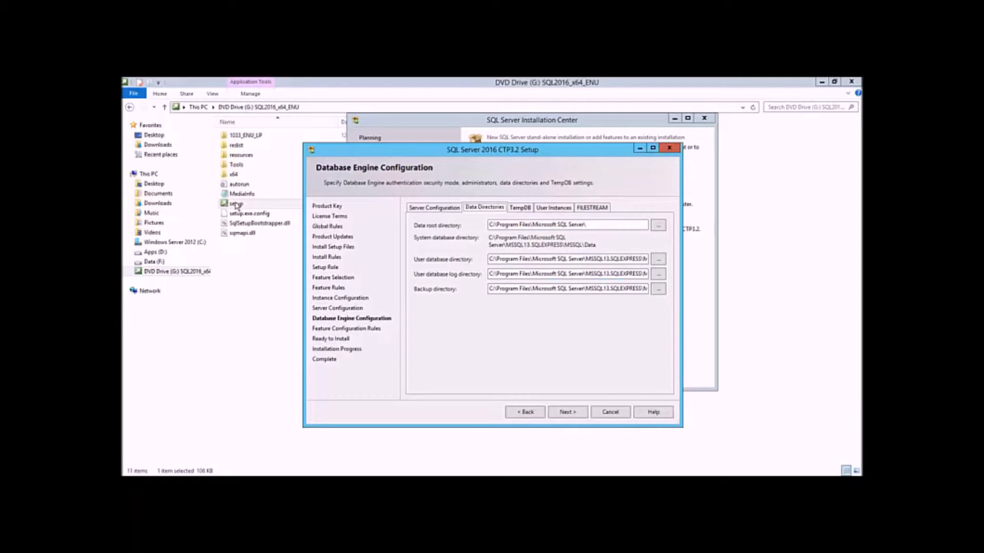
key(space)
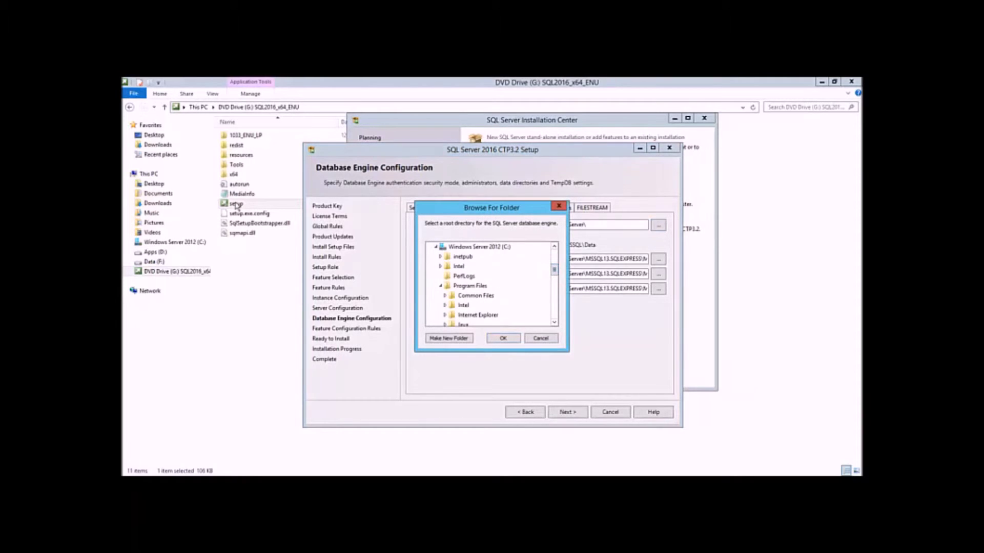
key(Left)
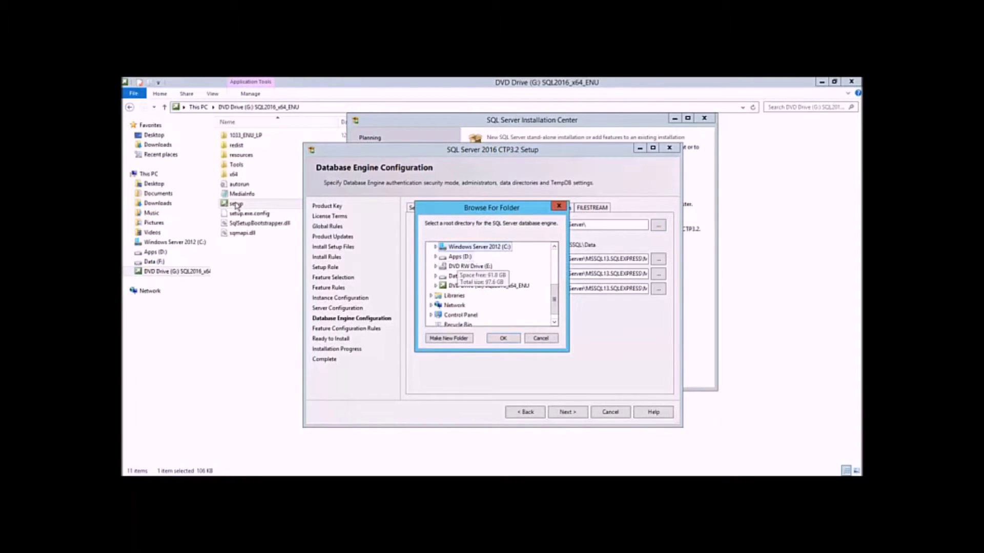
key(Down)
key(Right)
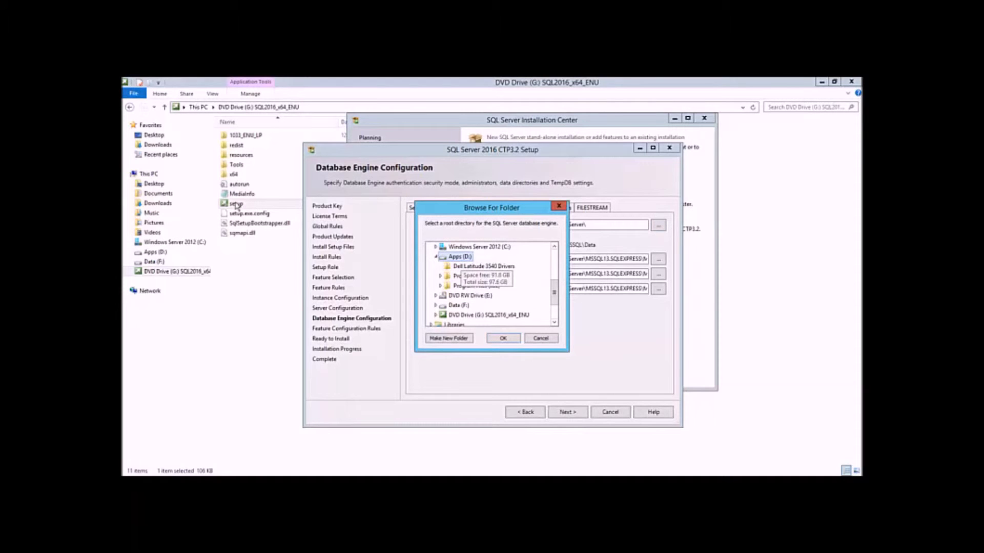
Move the Browse For Folder dialog aside so it no longer covers the data directory paths.
key(alt+space)
key(m)
key(Left)
key(Left)
key(Left)
key(Left)
key(Left)
key(Left)
key(Left)
key(Left)
key(Left)
key(Left)
key(Left)
key(Left)
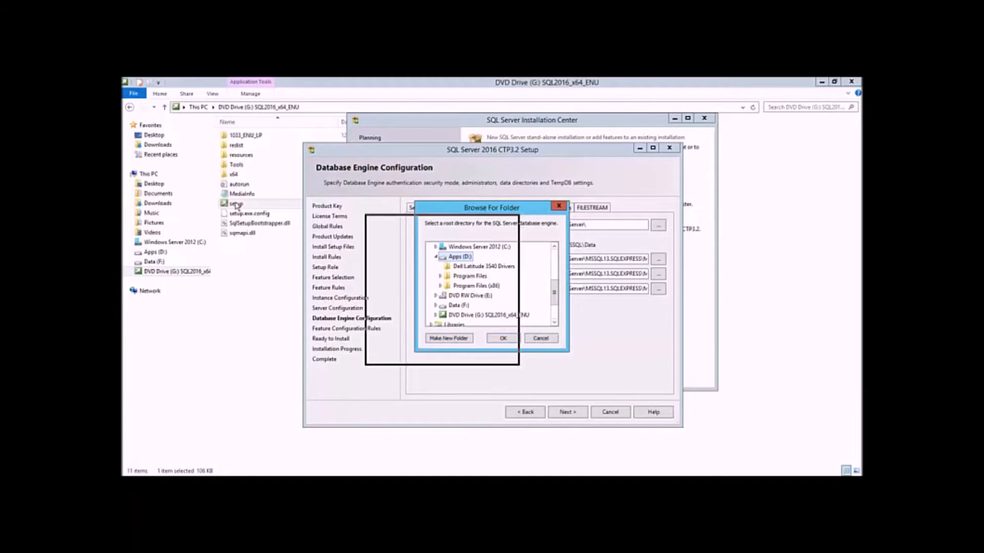
key(Return)
key(alt+space)
key(m)
key(Left)
key(Left)
key(Left)
key(Left)
key(Left)
key(Left)
key(Left)
key(Down)
key(Down)
key(Down)
key(Down)
key(Down)
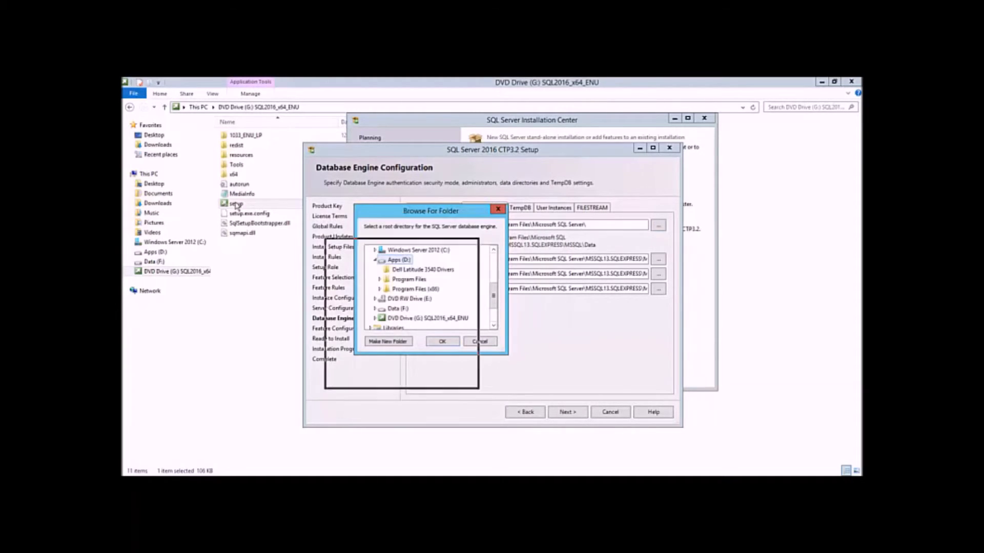
key(Return)
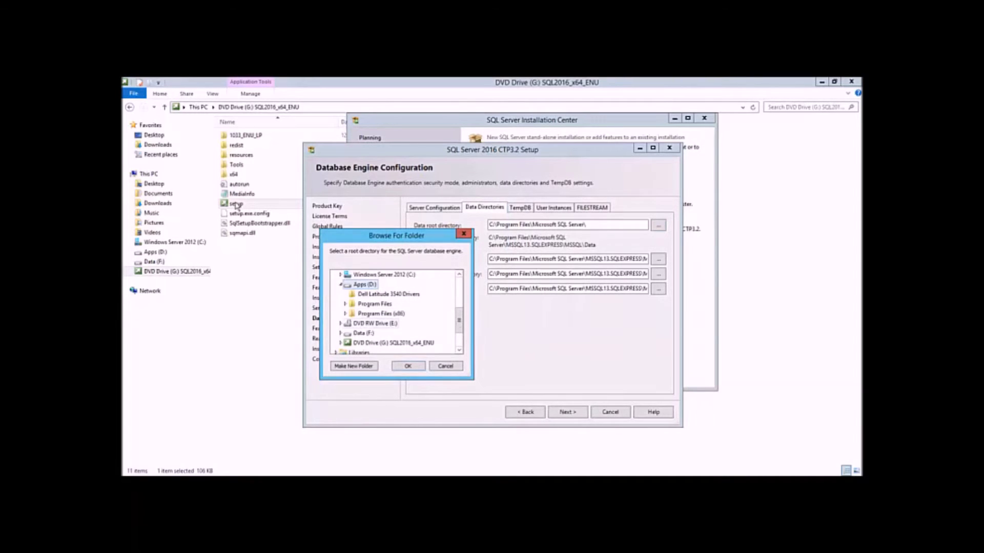
Set the data root directory to the Program Files folder on the Apps (D:) drive.
key(Down)
key(Down)
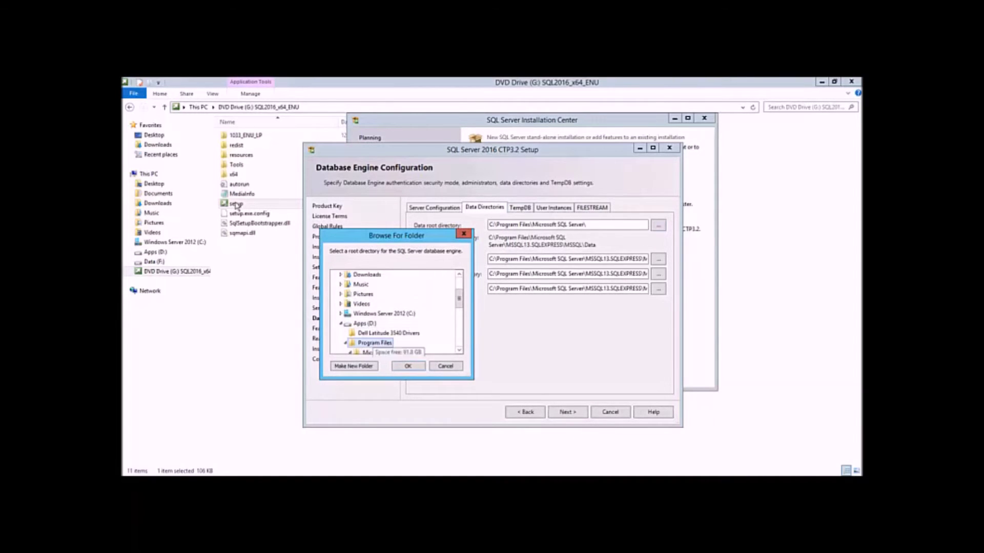
key(Return)
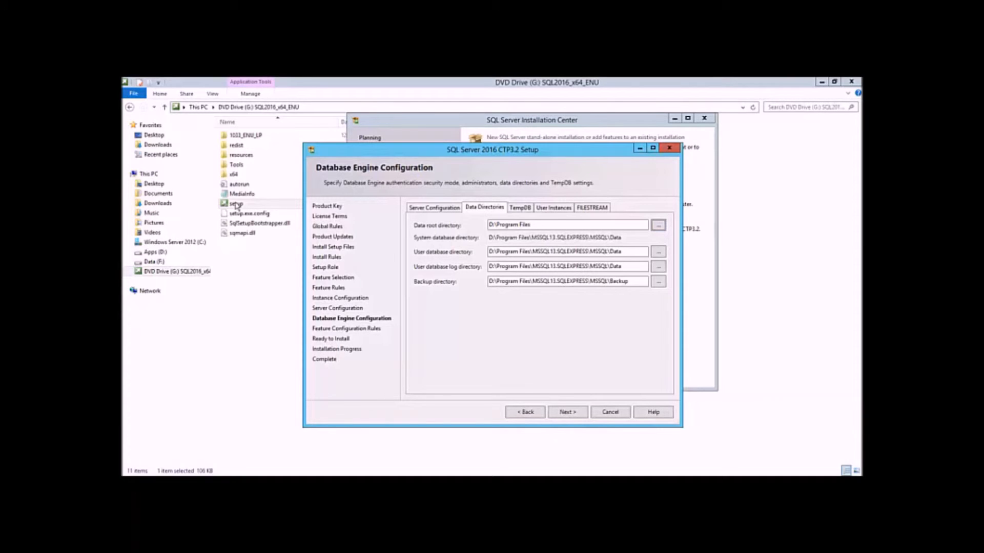
Enable FILESTREAM for Transact-SQL access and for file I/O access in the database engine configuration.
key(ctrl+Tab)
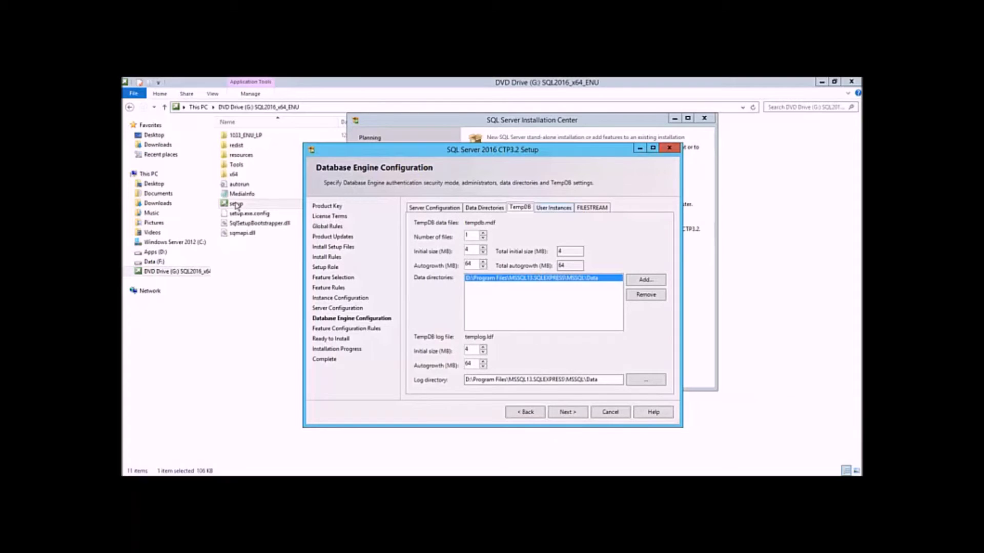
key(ctrl+Tab)
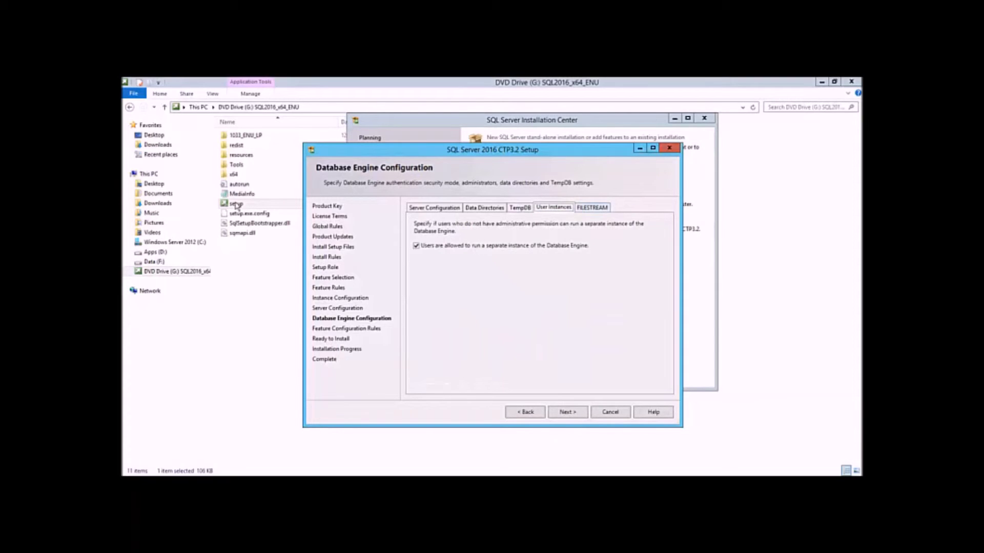
key(ctrl+Tab)
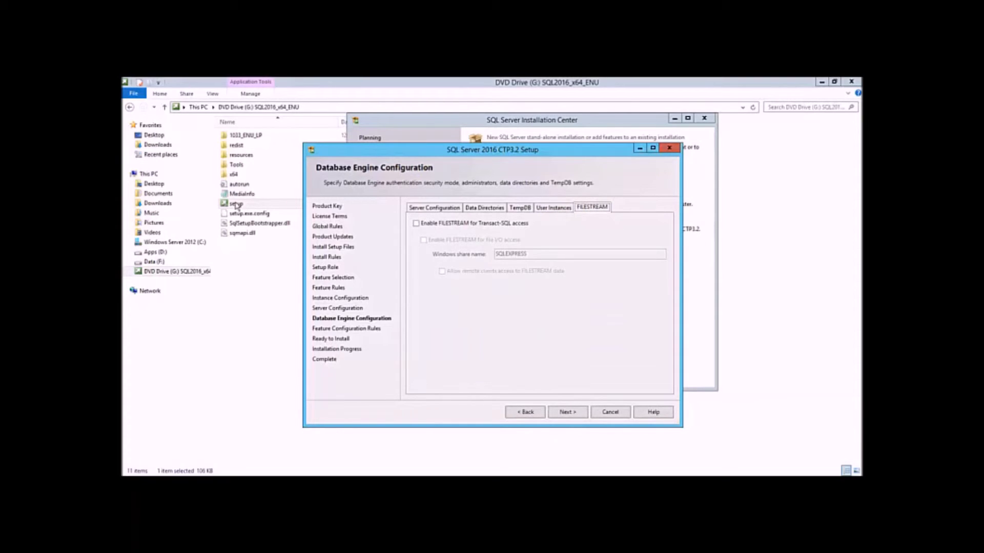
key(Tab)
key(space)
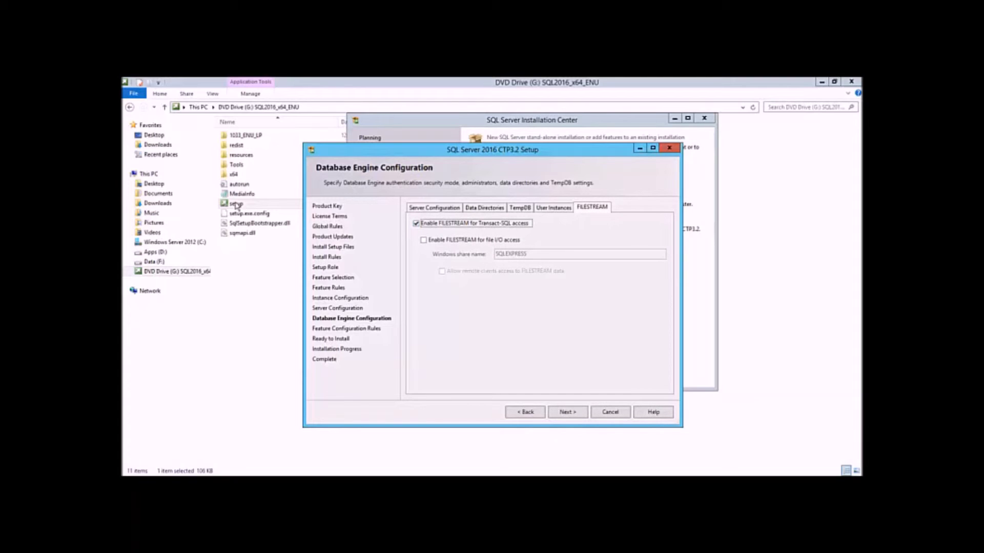
key(Tab)
key(space)
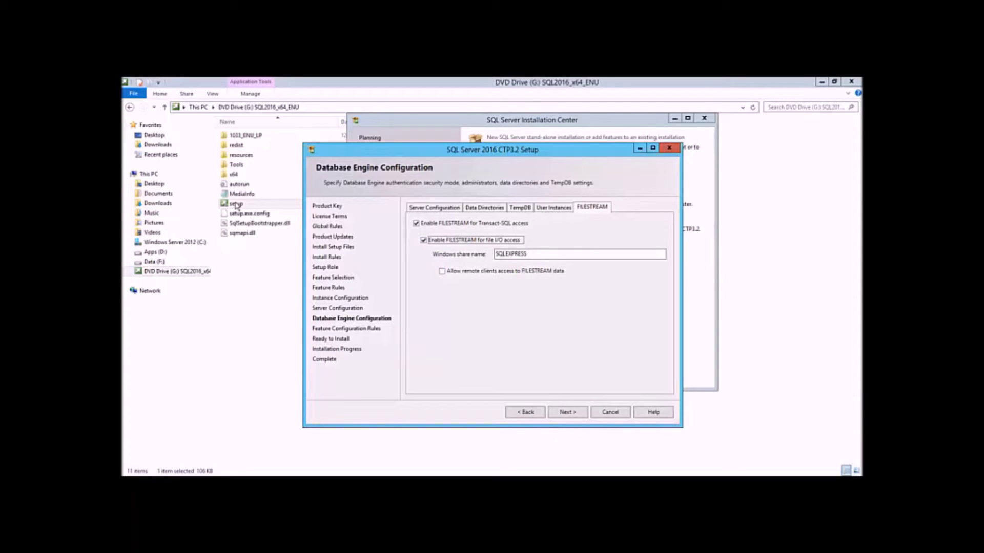
Accept the database engine configuration and start the installation after reviewing the Ready to Install summary.
key(ctrl+Tab)
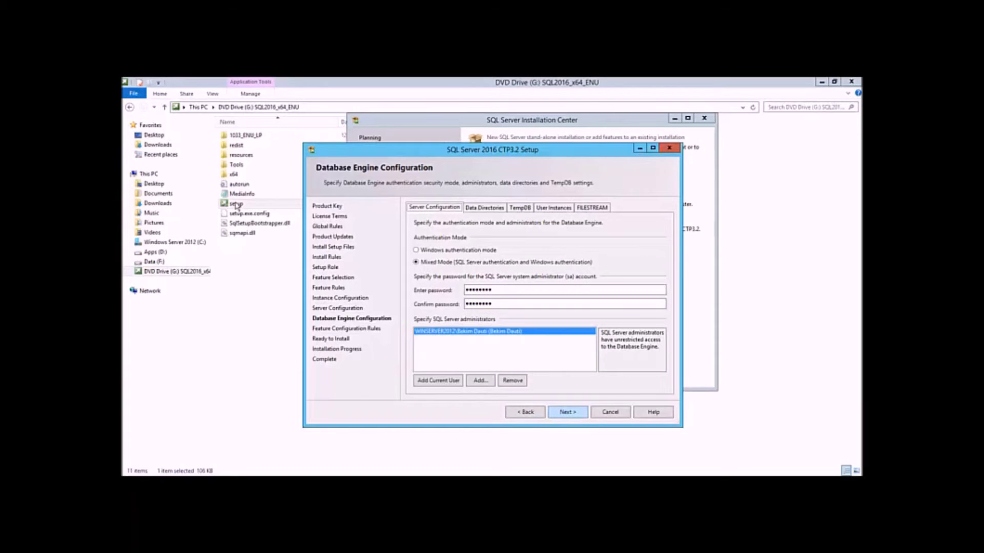
key(Return)
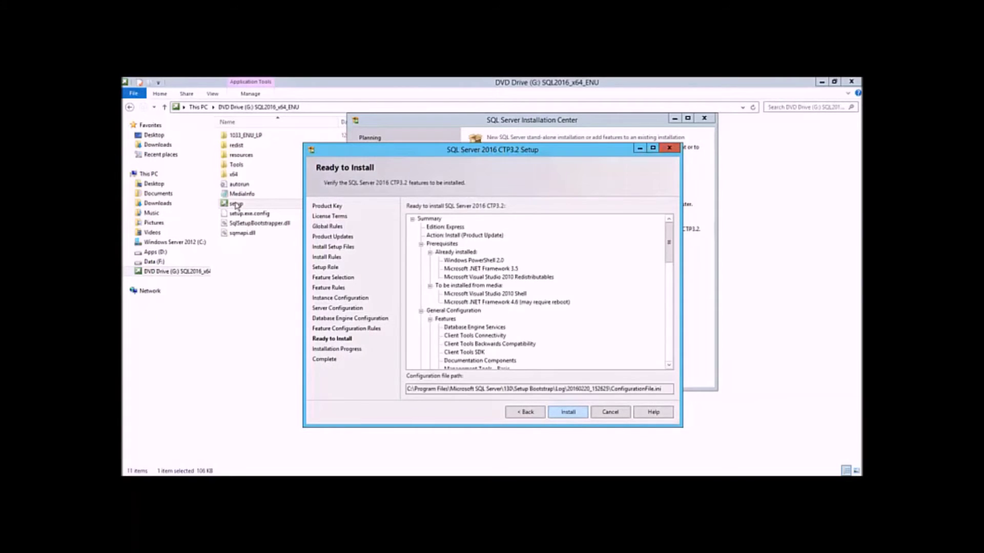
scroll(236, 205, down, 10)
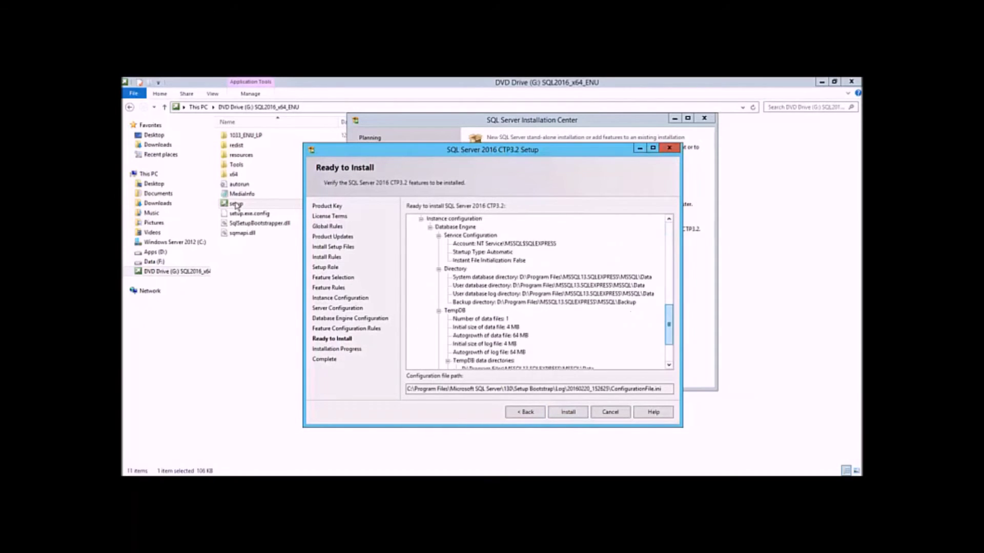
scroll(236, 205, up, 10)
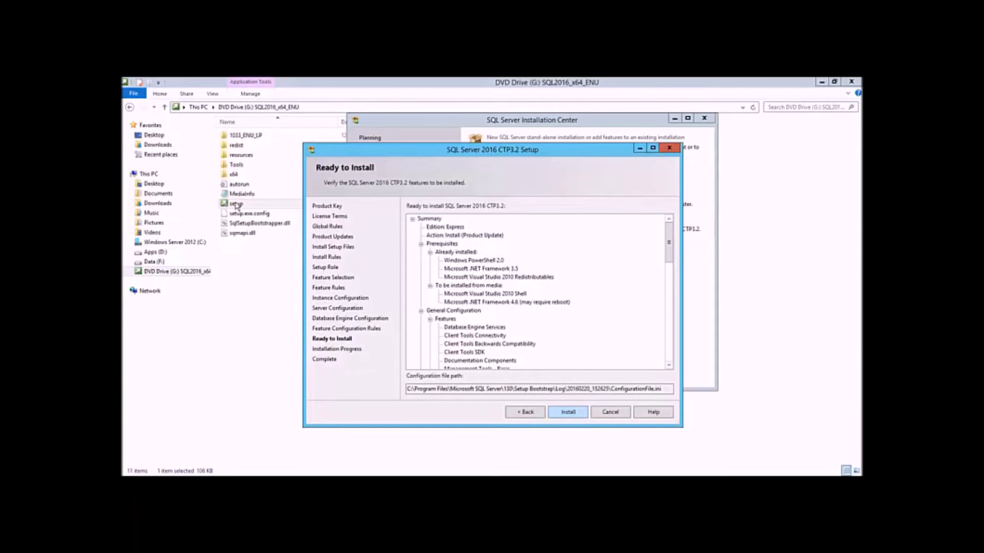
key(Return)
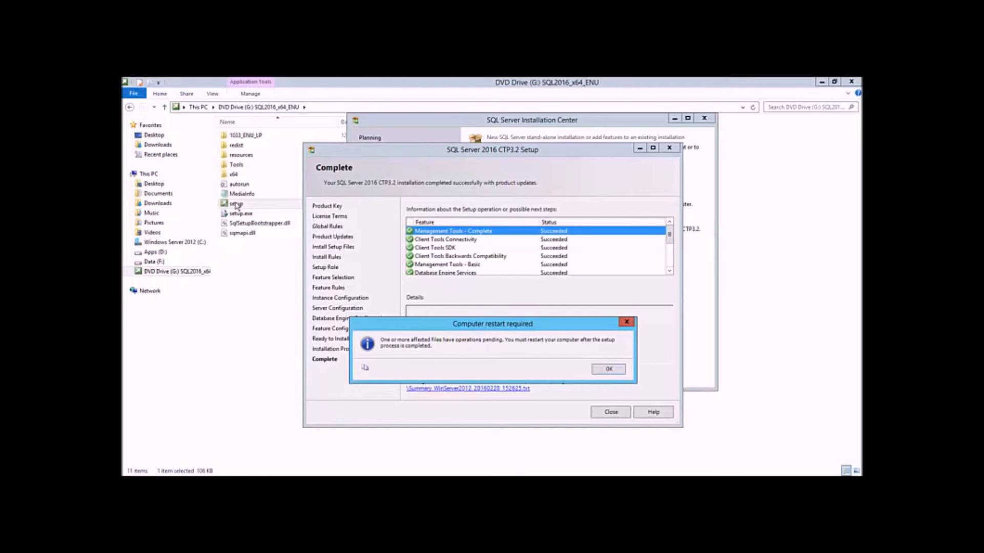
Acknowledge the computer restart notice and close the setup wizard after reviewing the status of the installed features.
key(Return)
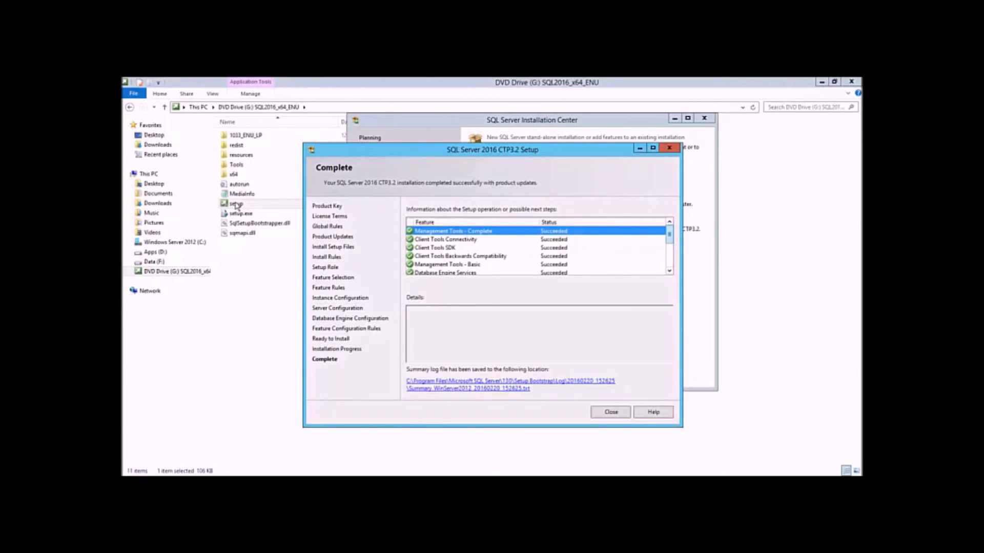
scroll(237, 206, down, 5)
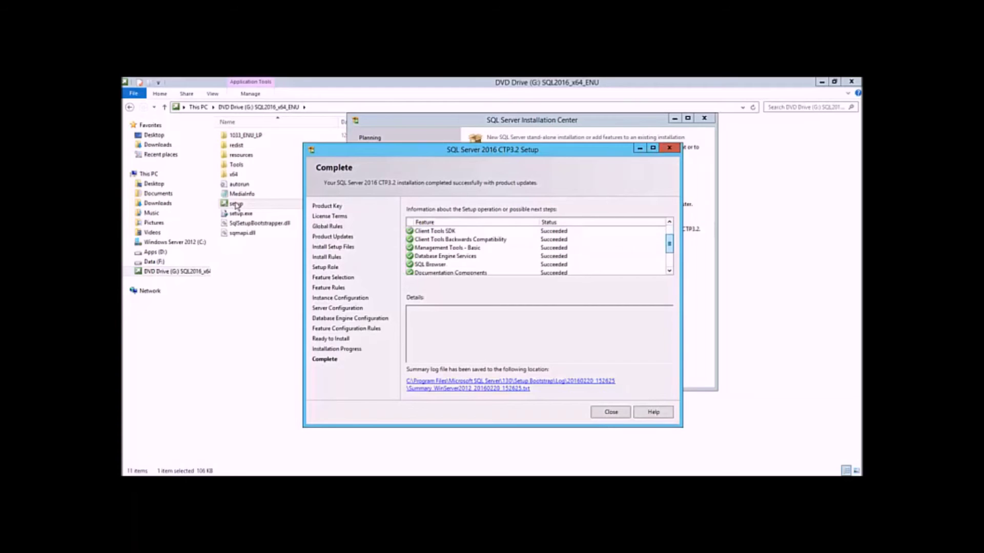
scroll(236, 206, up, 5)
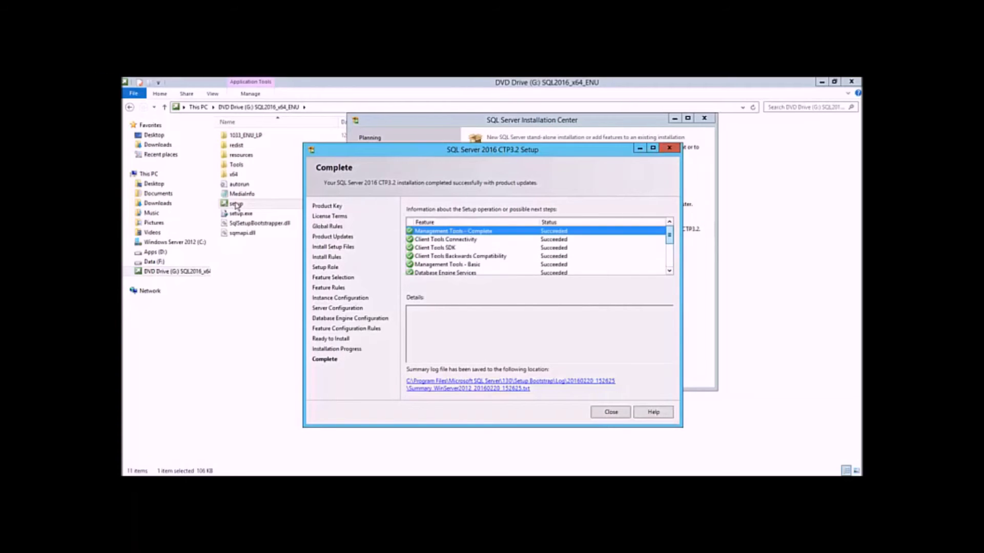
scroll(236, 206, down, 5)
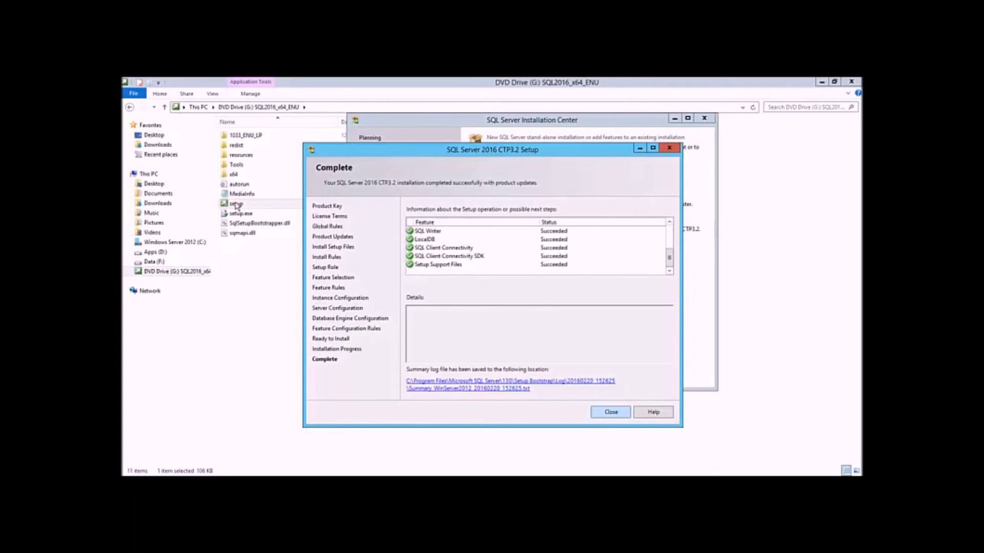
key(Return)
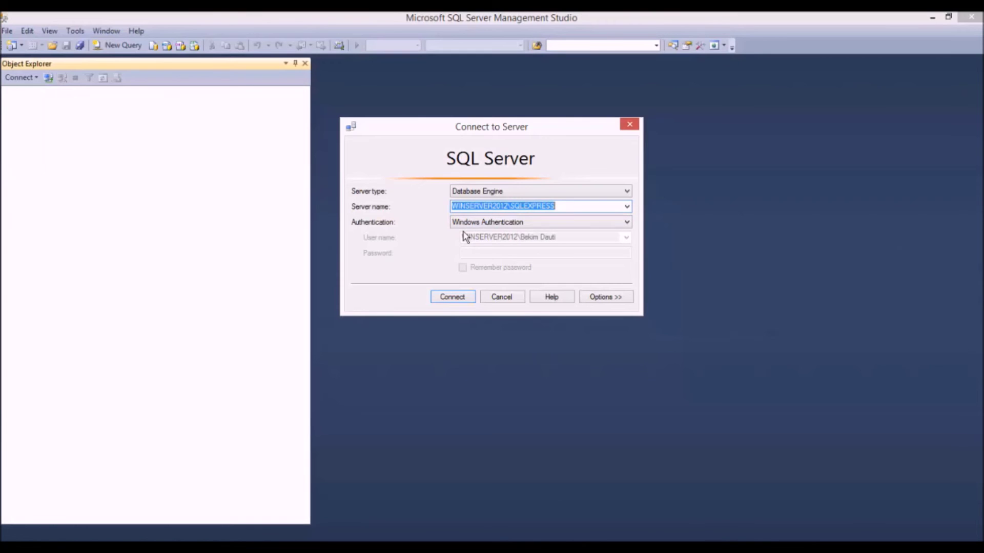
In SQL Server Management Studio, connect to WINSERVER2012\SQLEXPRESS using SQL Server Authentication with the login sa and its password.
click(584, 268)
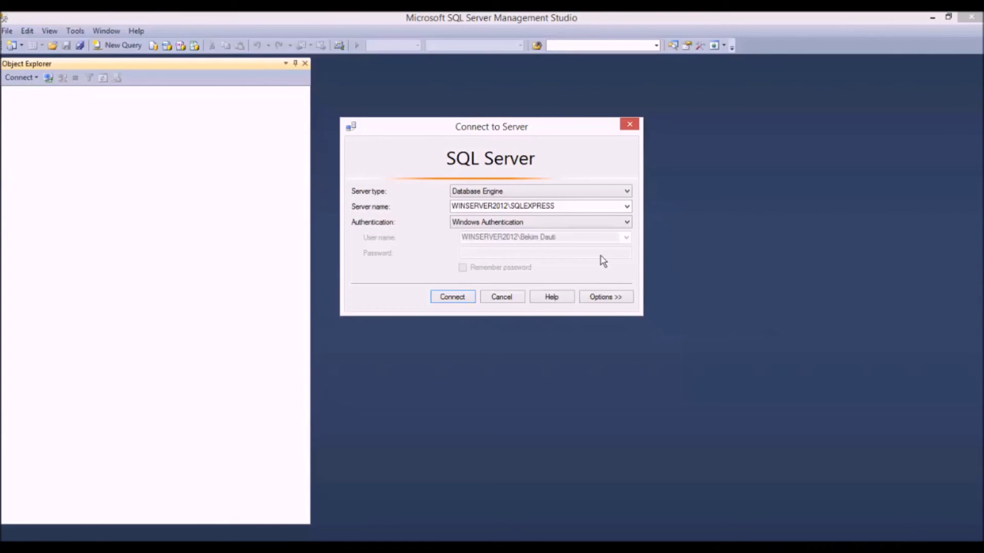
click(626, 222)
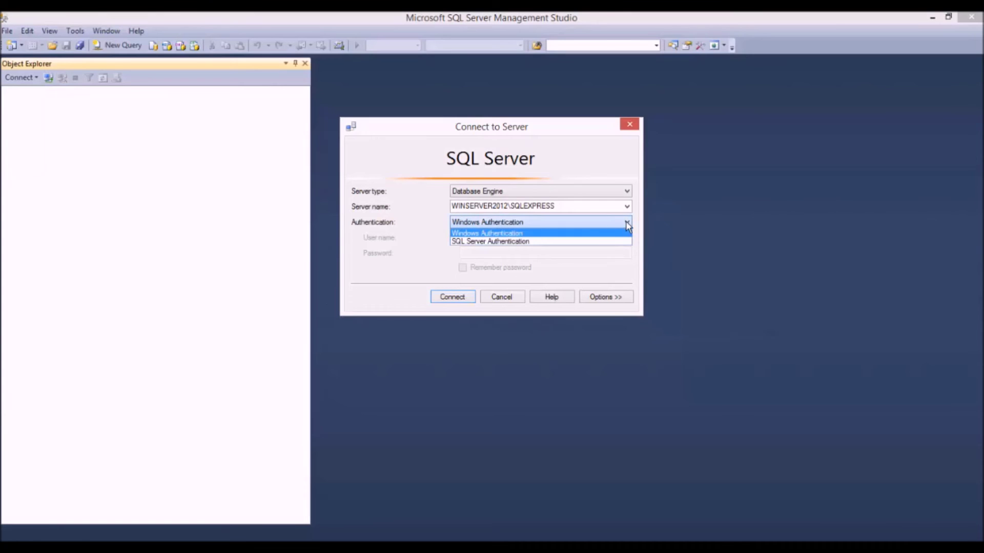
click(507, 241)
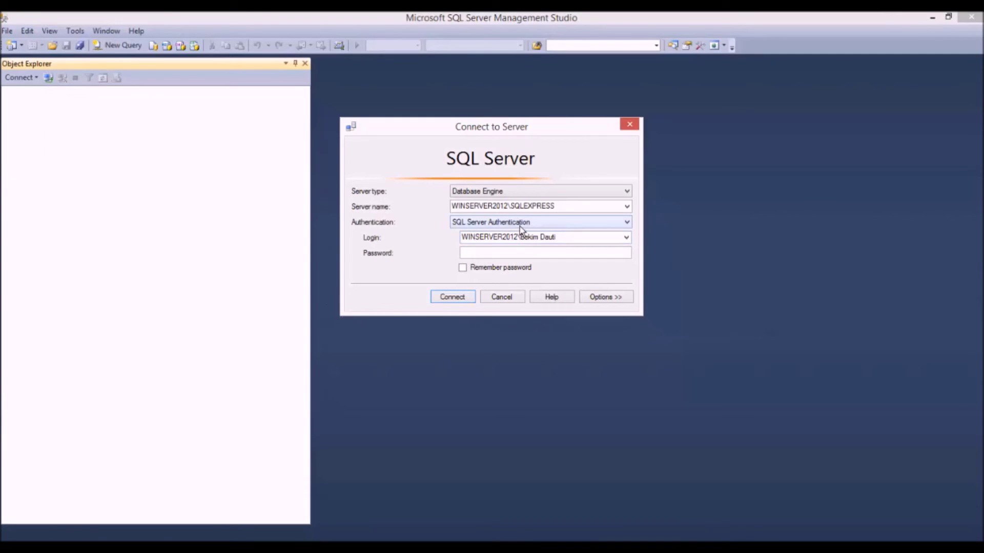
click(626, 237)
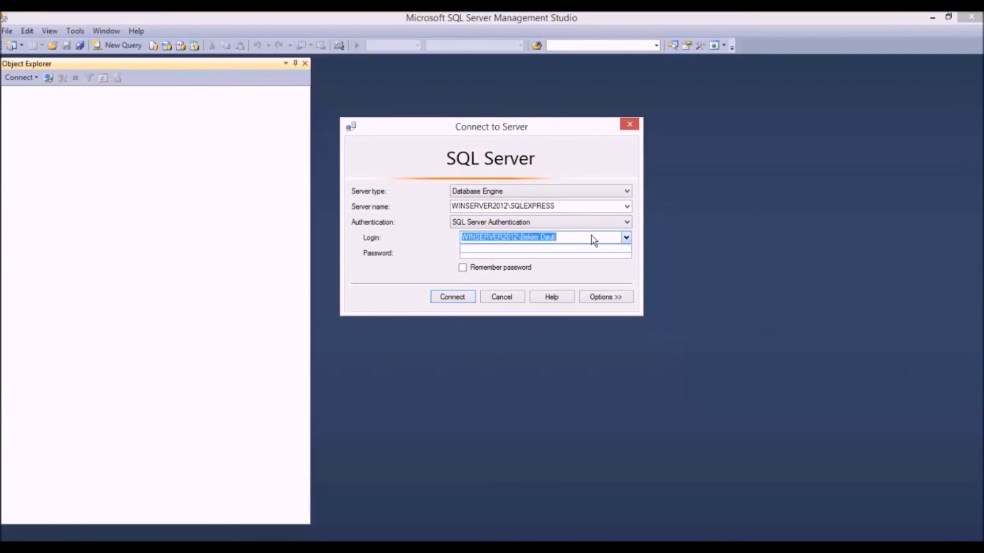
key(BackSpace)
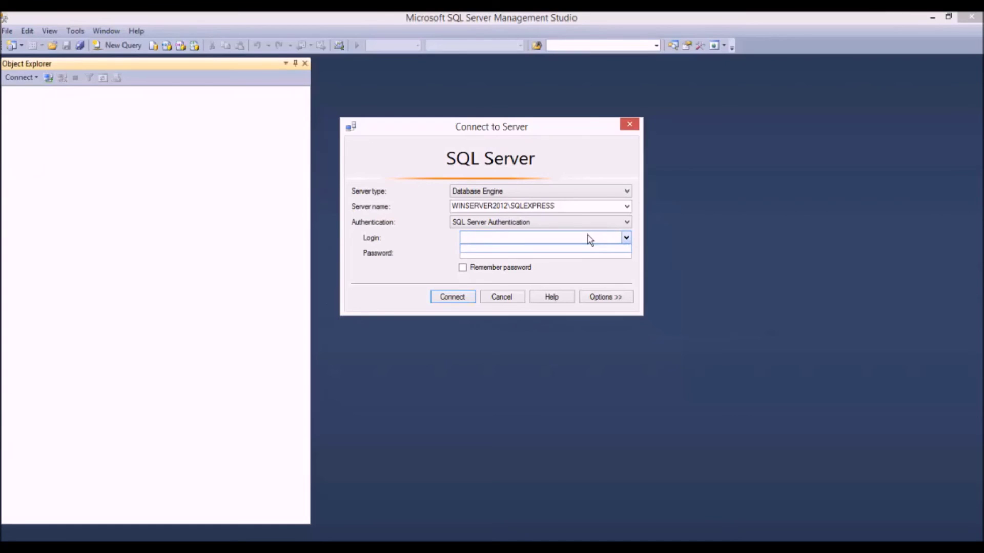
text(sa)
key(Tab)
text(*)
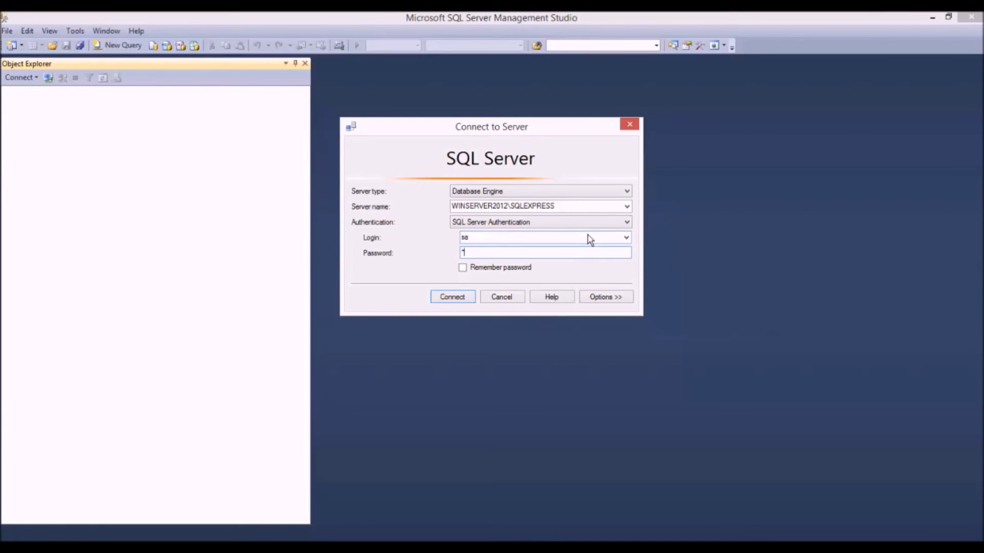
text(*******)
click(451, 297)
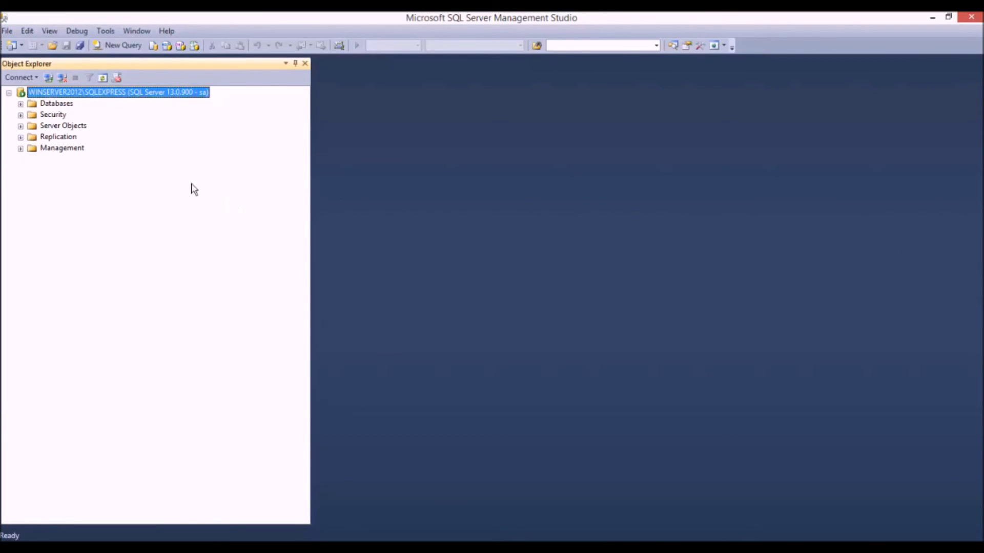
Examine the instance's system databases and its security logins, and collapse the Security and Databases folders.
click(20, 104)
click(32, 115)
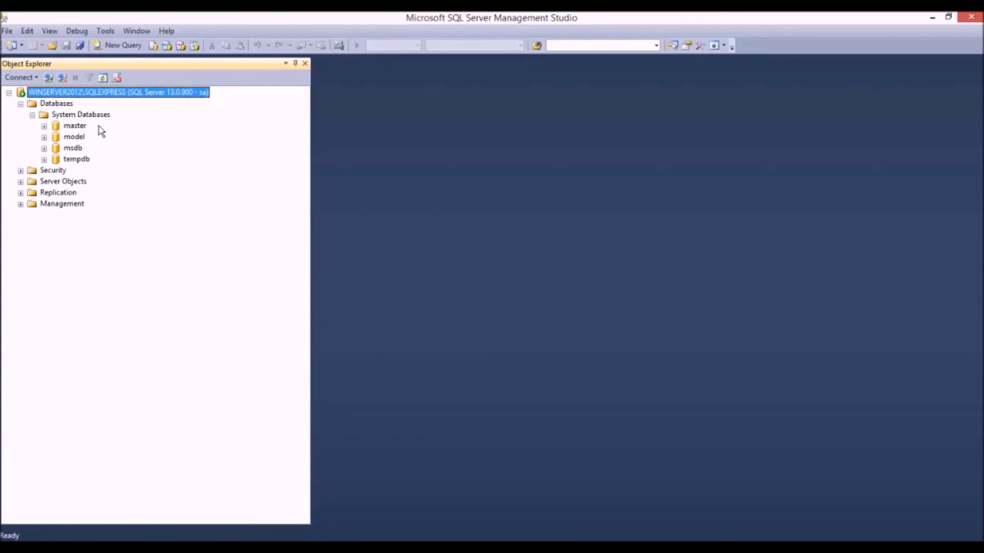
click(32, 115)
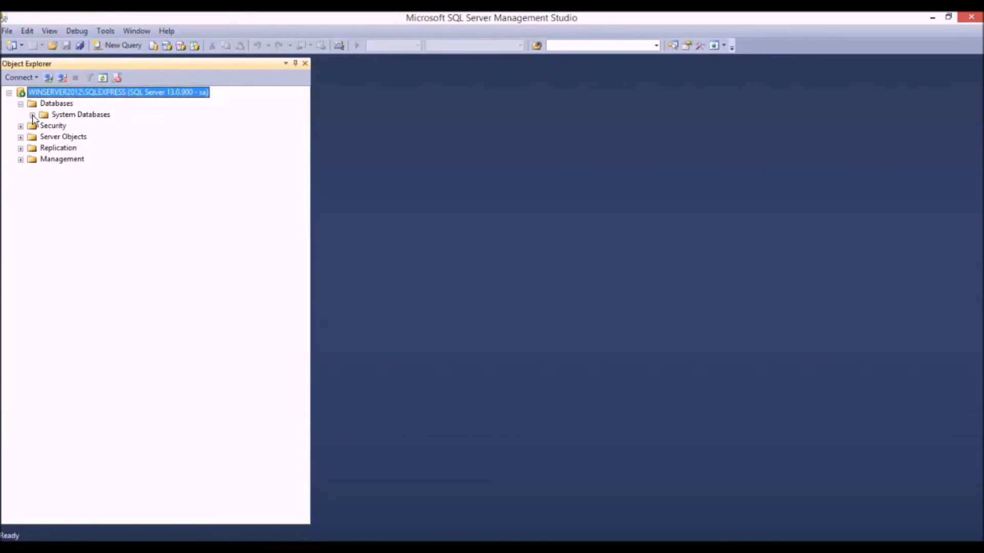
click(21, 126)
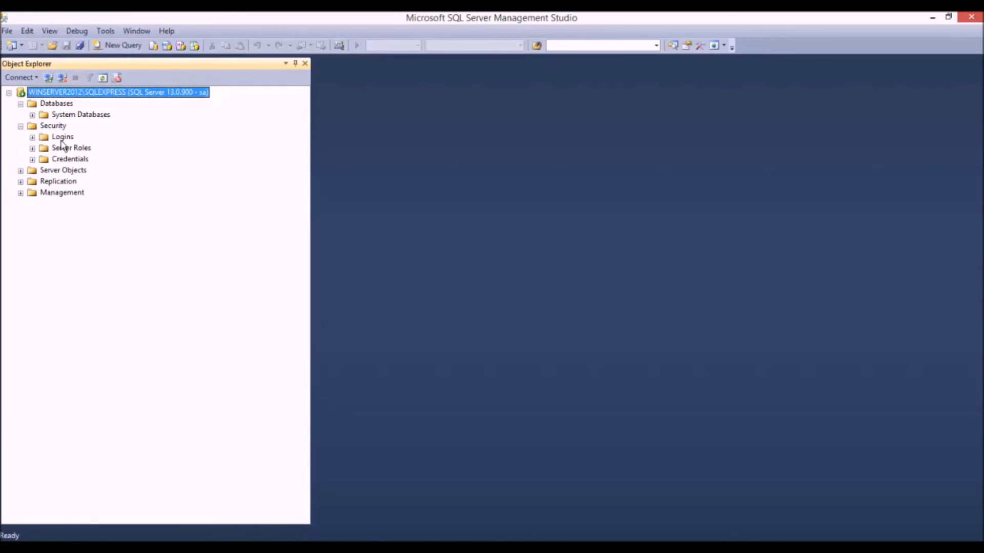
click(32, 138)
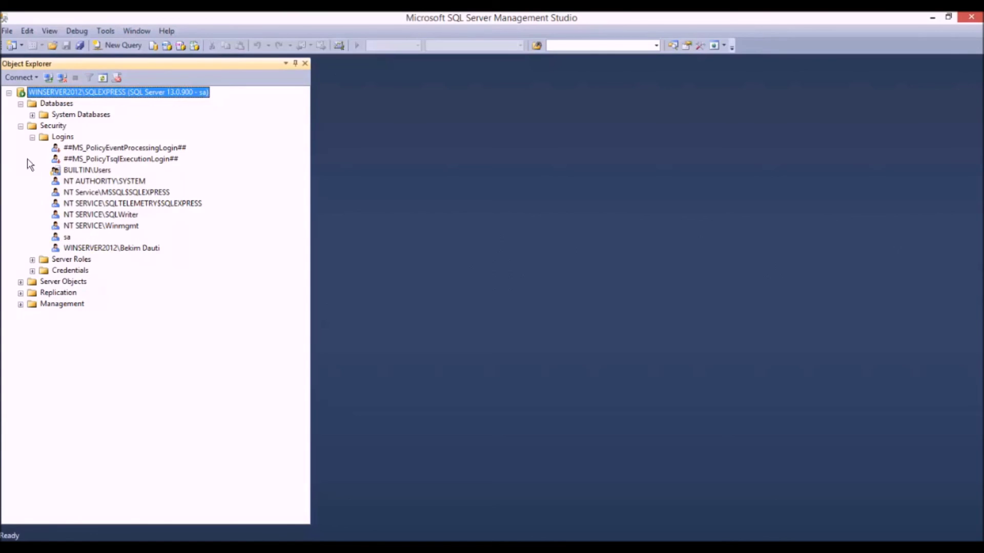
click(21, 126)
click(20, 104)
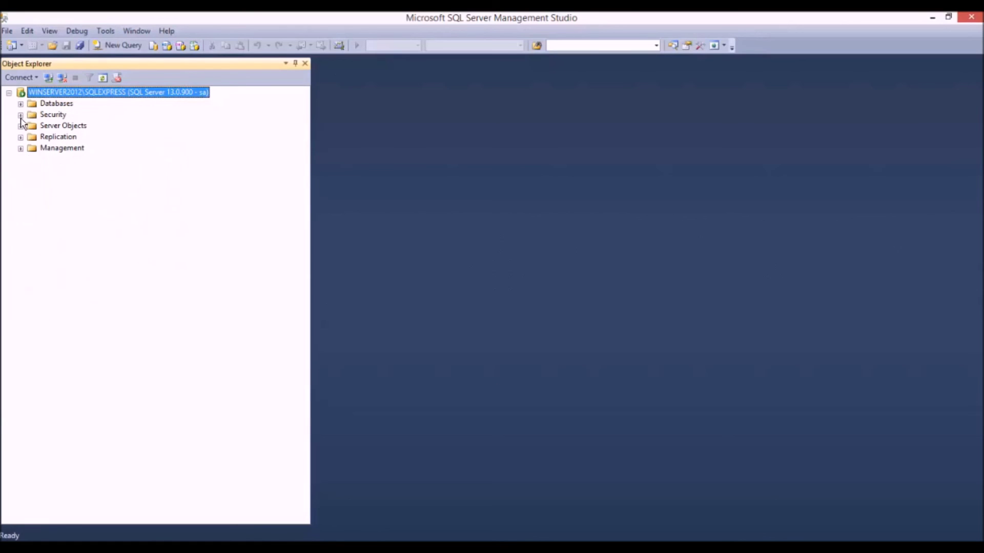